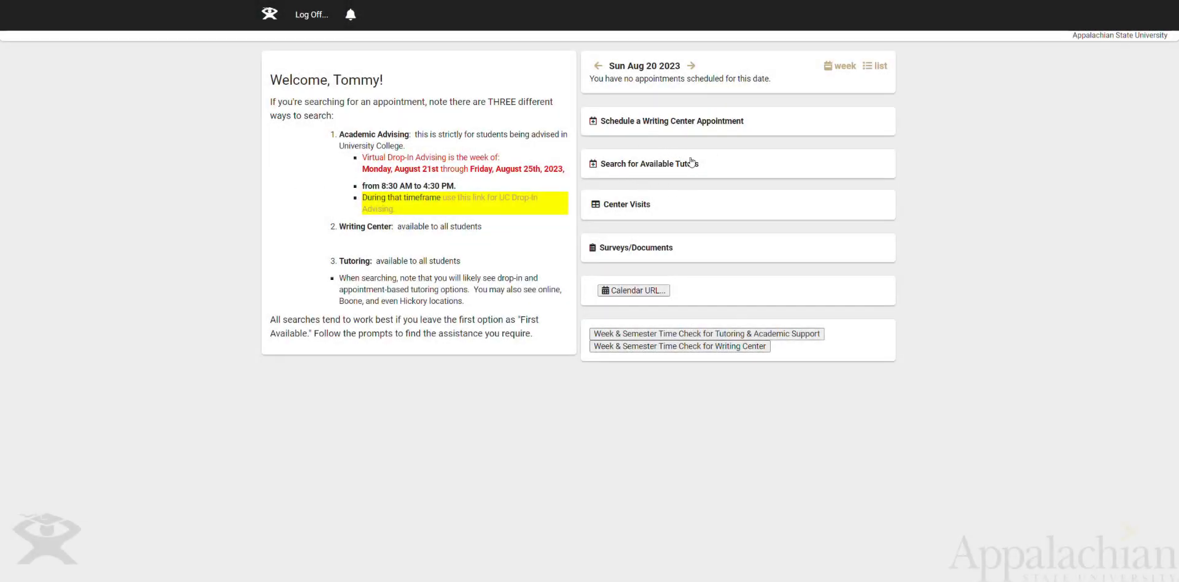
Step: Run a first-available-immediately tutor search for HPE2120 101 KINESIOLOGY with reason UTS Receive Tutoring
click(644, 164)
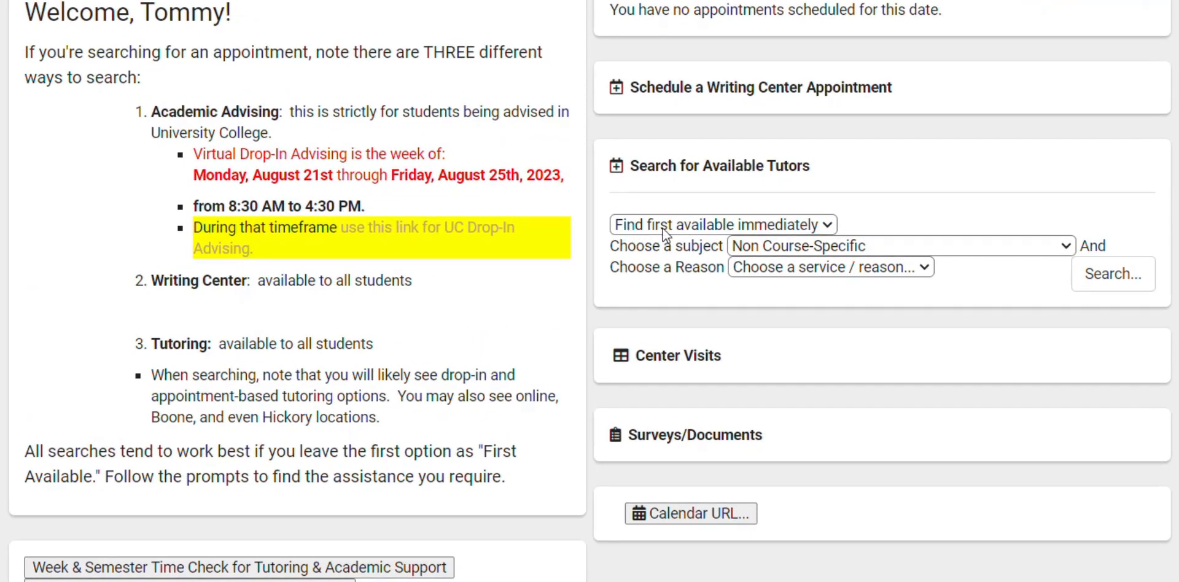
click(761, 227)
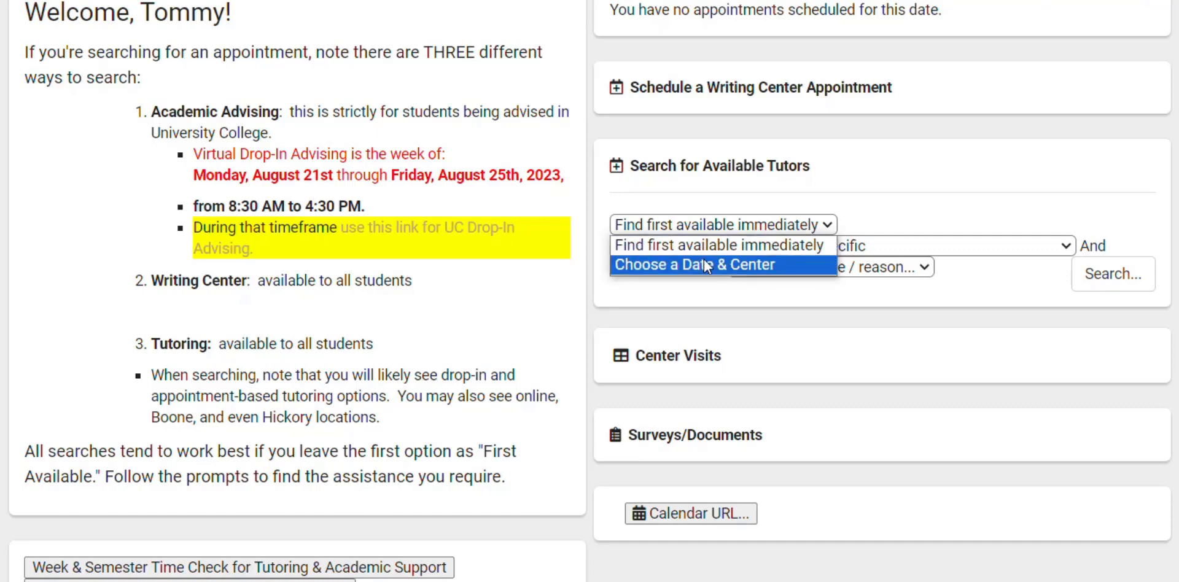
click(717, 229)
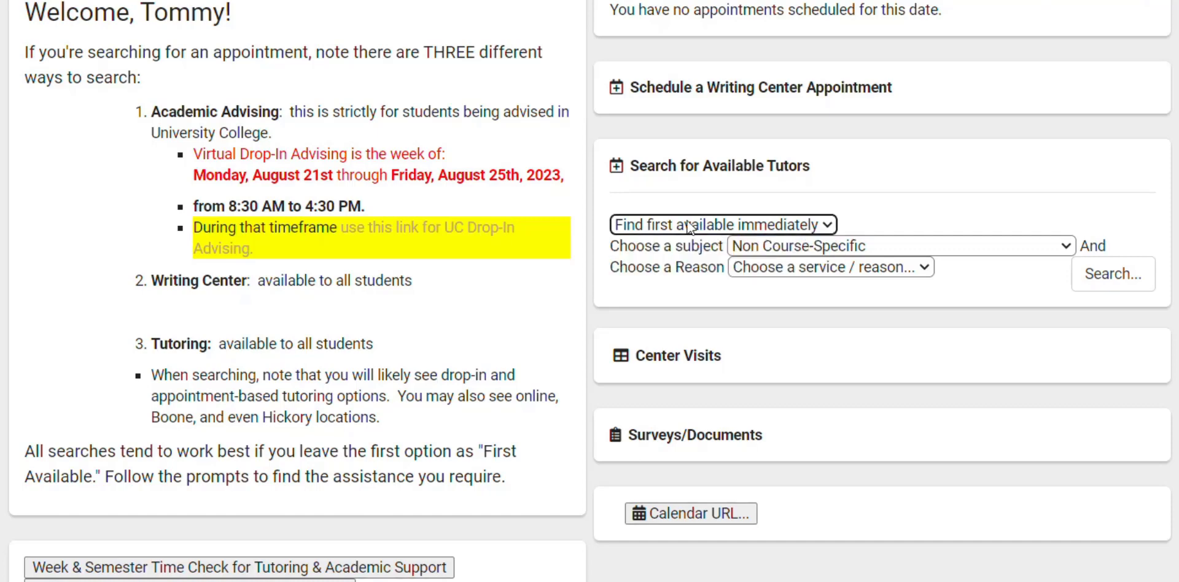
click(901, 249)
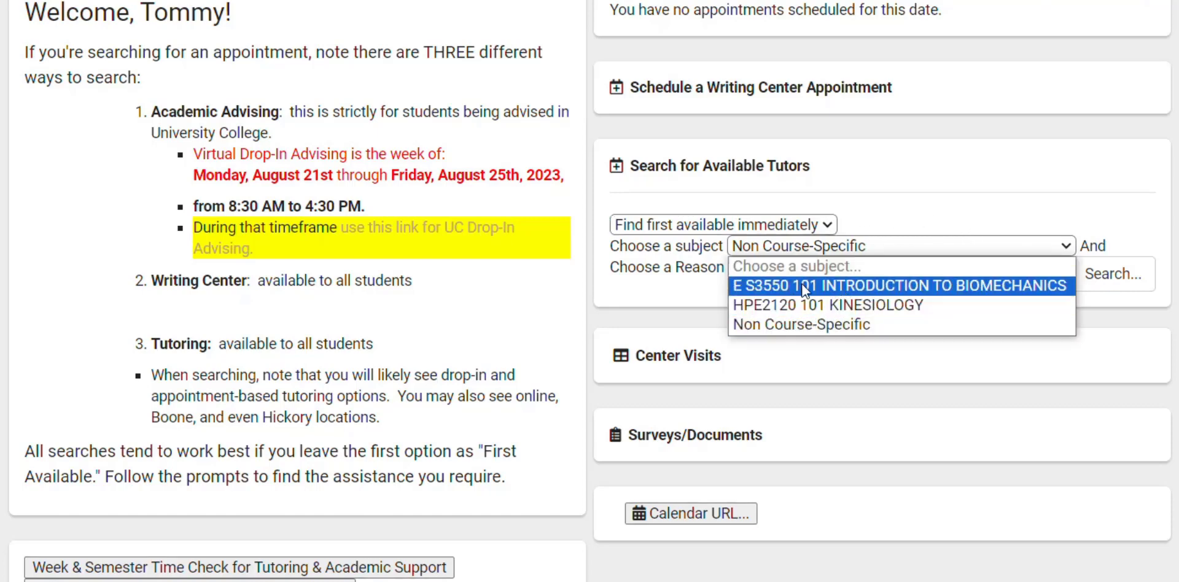
click(841, 306)
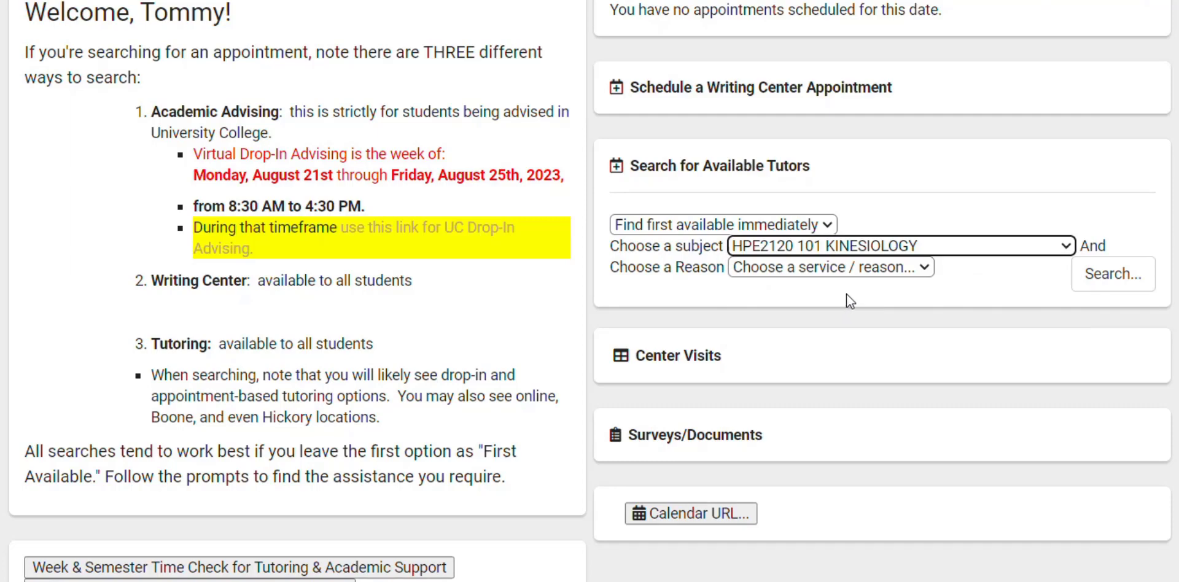
click(849, 267)
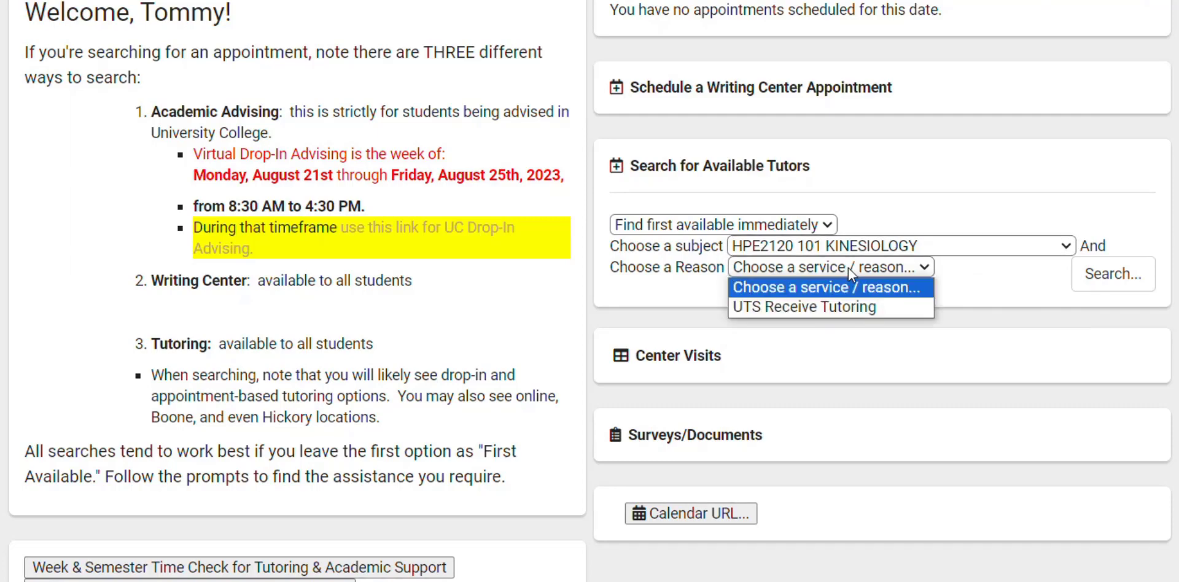
click(794, 307)
click(1137, 285)
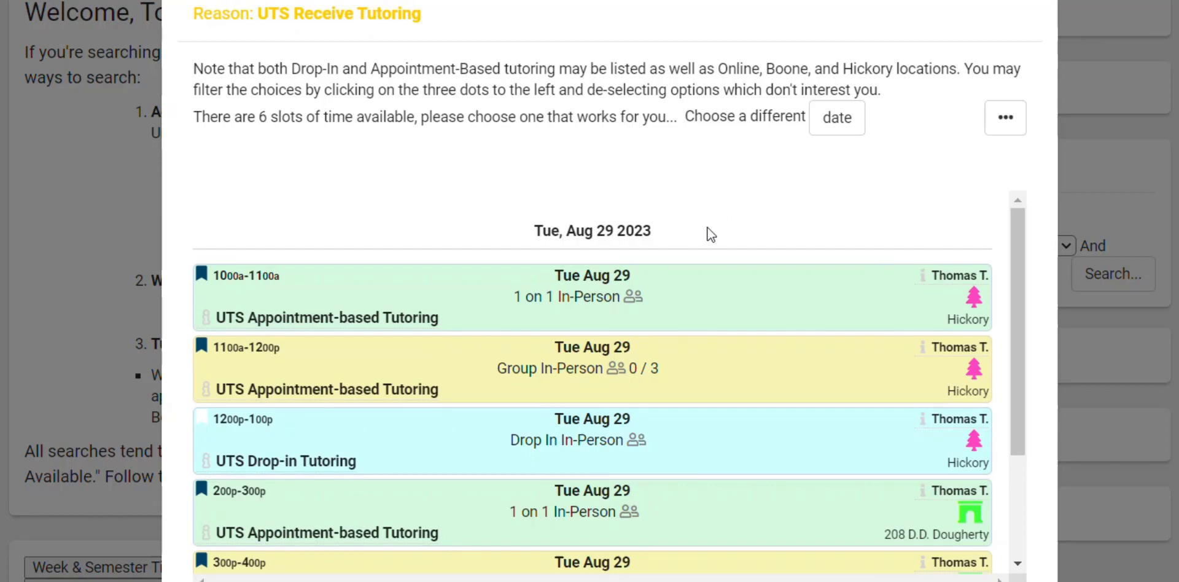
Step: Scroll through the six Tue Aug 29 slots running from 10a to 5p
scroll(711, 236, down, 2)
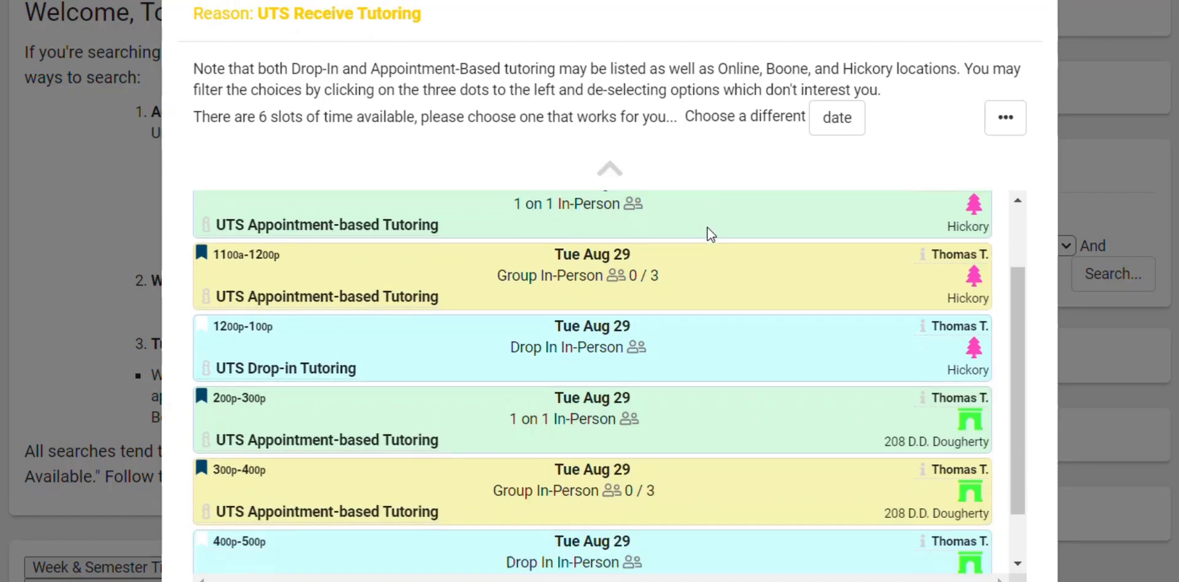
scroll(709, 264, up, 2)
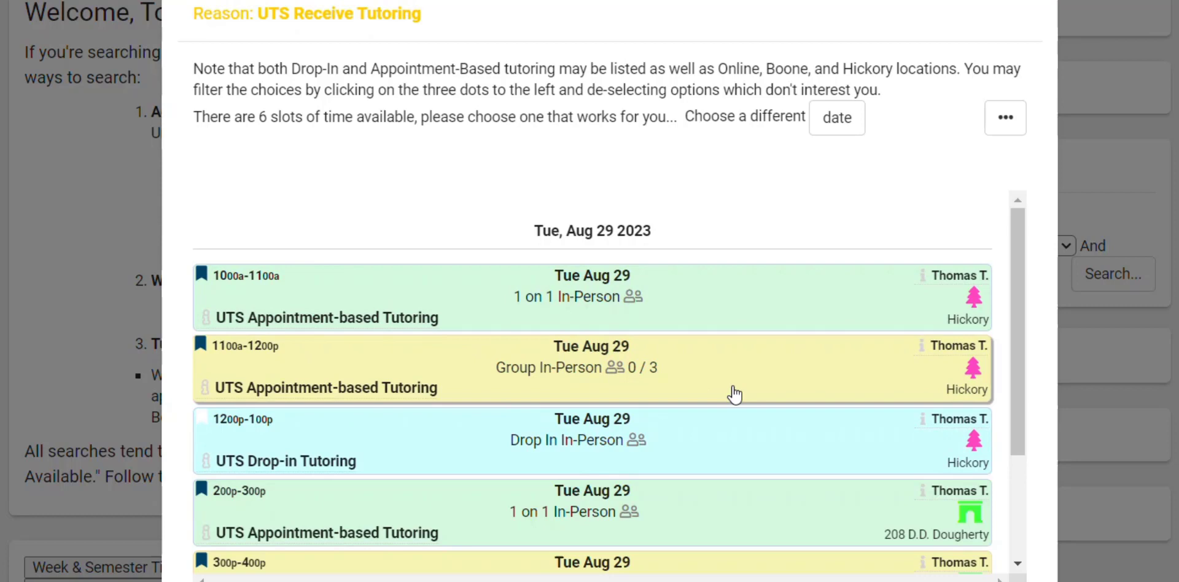
scroll(734, 395, down, 3)
scroll(734, 395, up, 3)
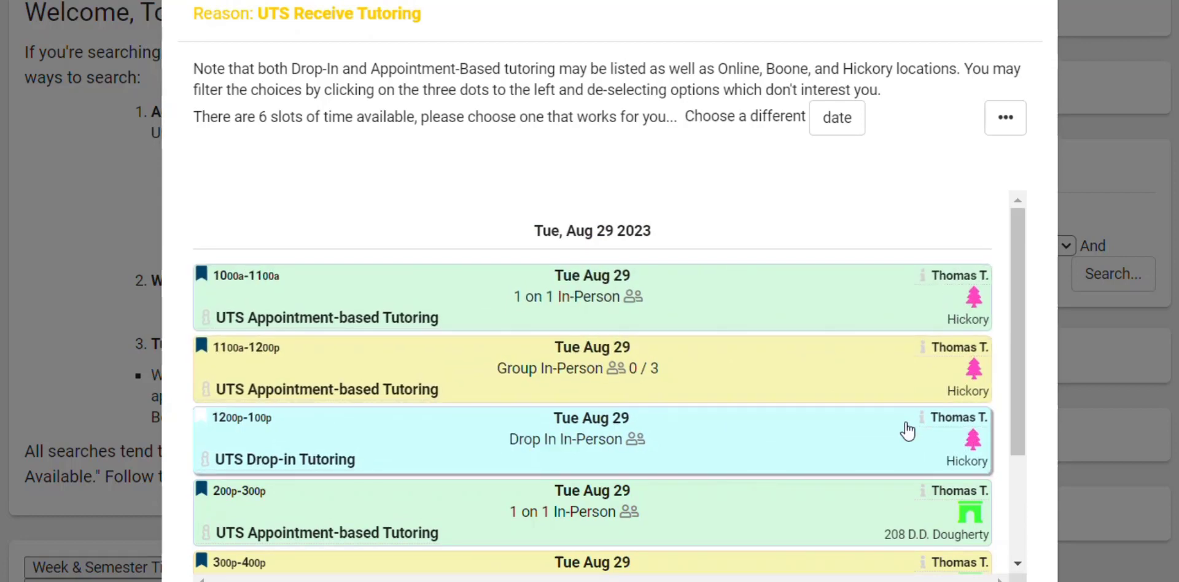
scroll(905, 423, down, 2)
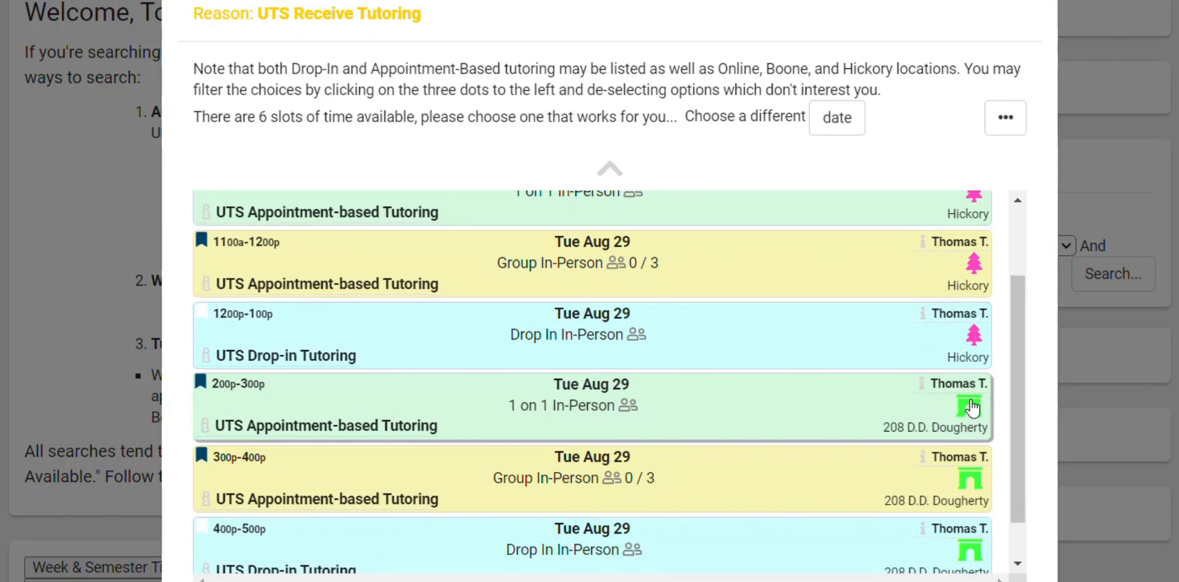
scroll(903, 421, down, 1)
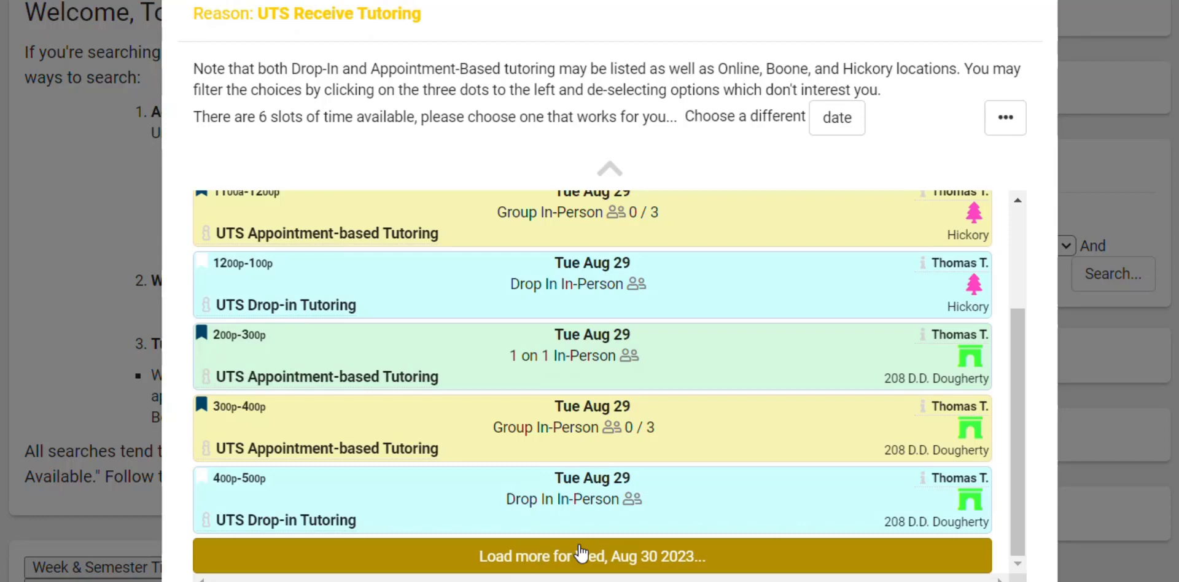
Step: Load the Wed Aug 30 slots and review the 12 listed sessions
click(604, 557)
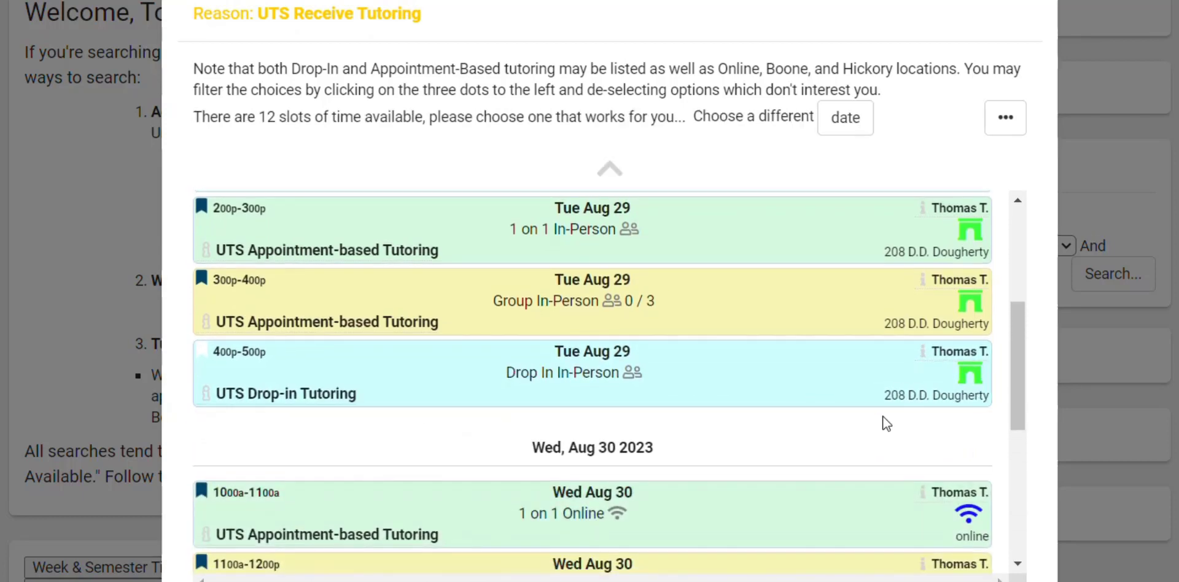
scroll(921, 408, down, 3)
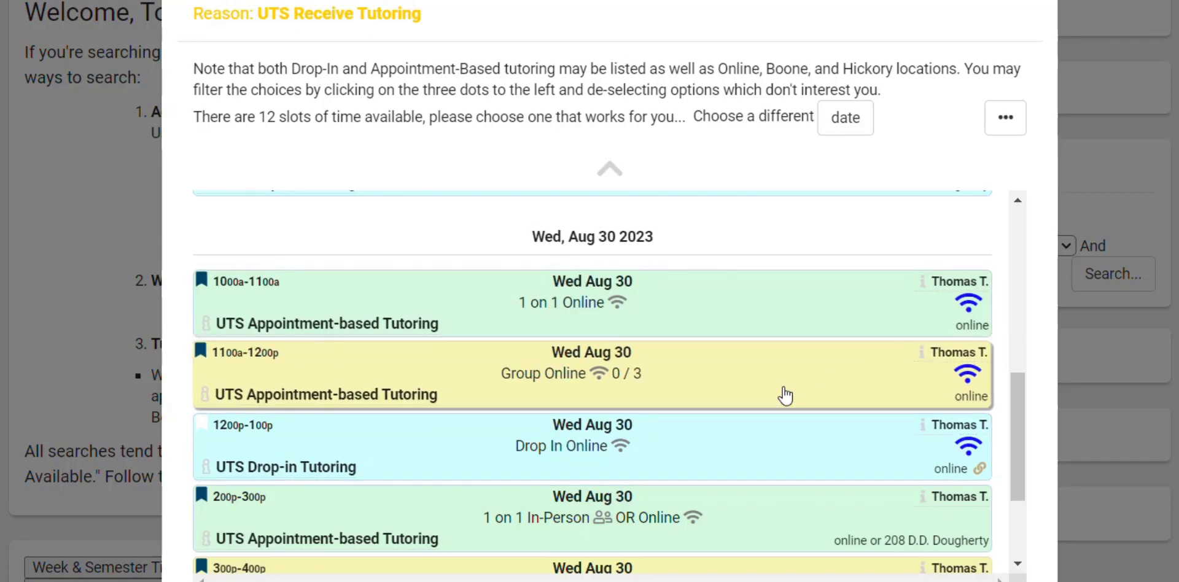
scroll(783, 395, down, 2)
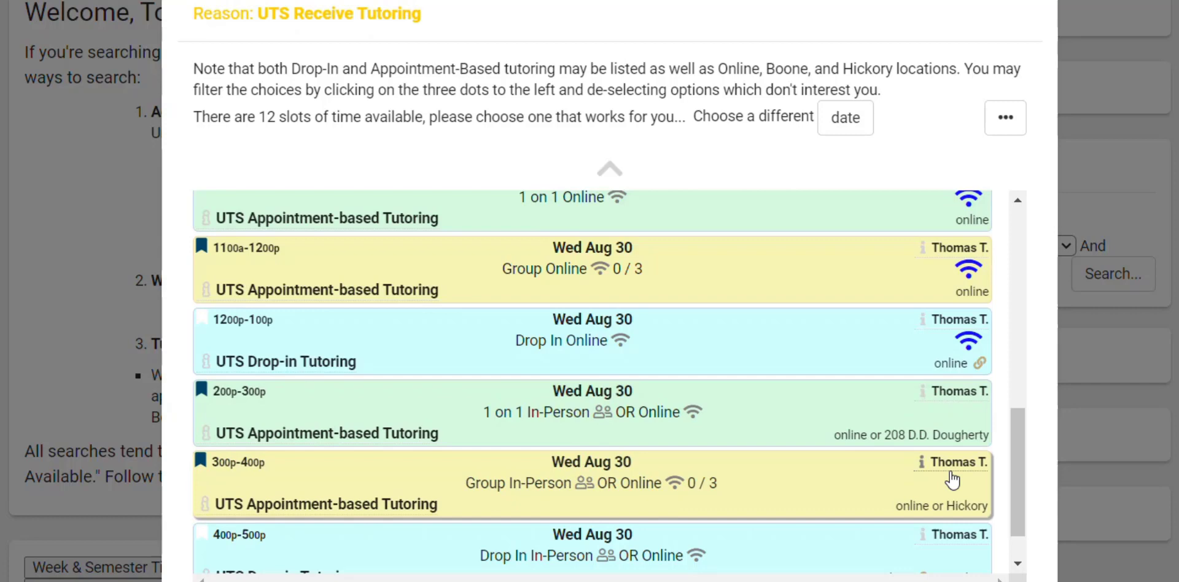
scroll(923, 456, down, 1)
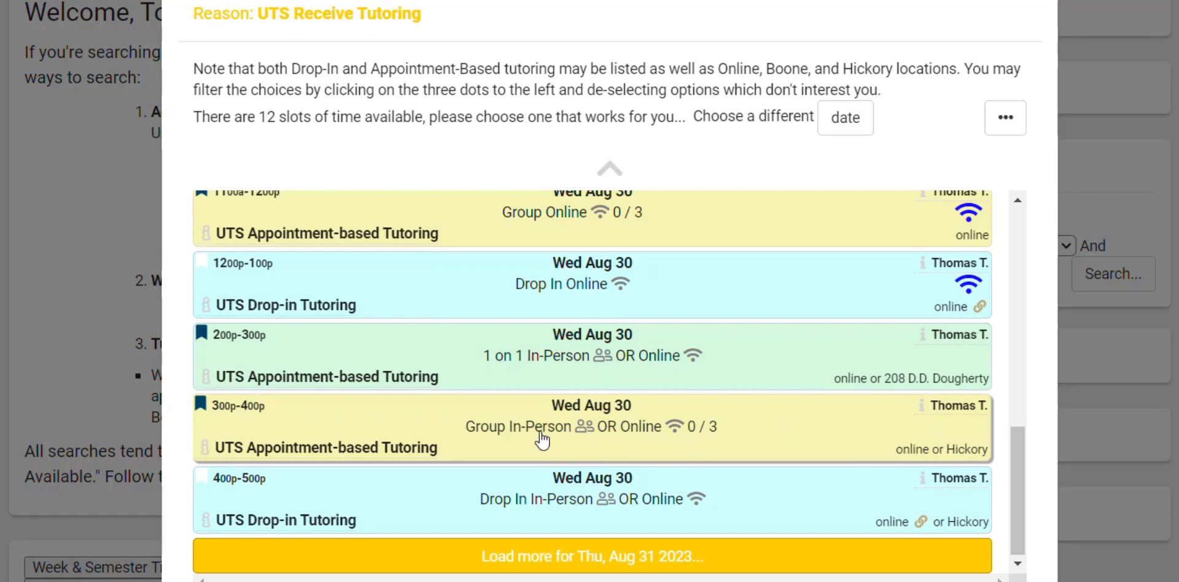
scroll(943, 436, up, 5)
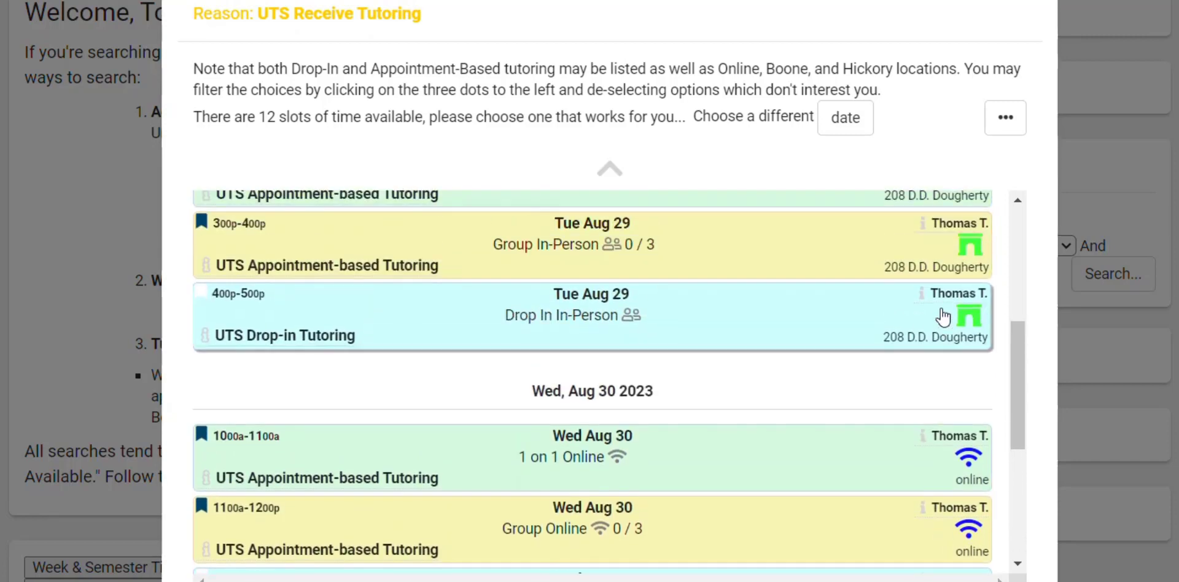
scroll(921, 349, down, 5)
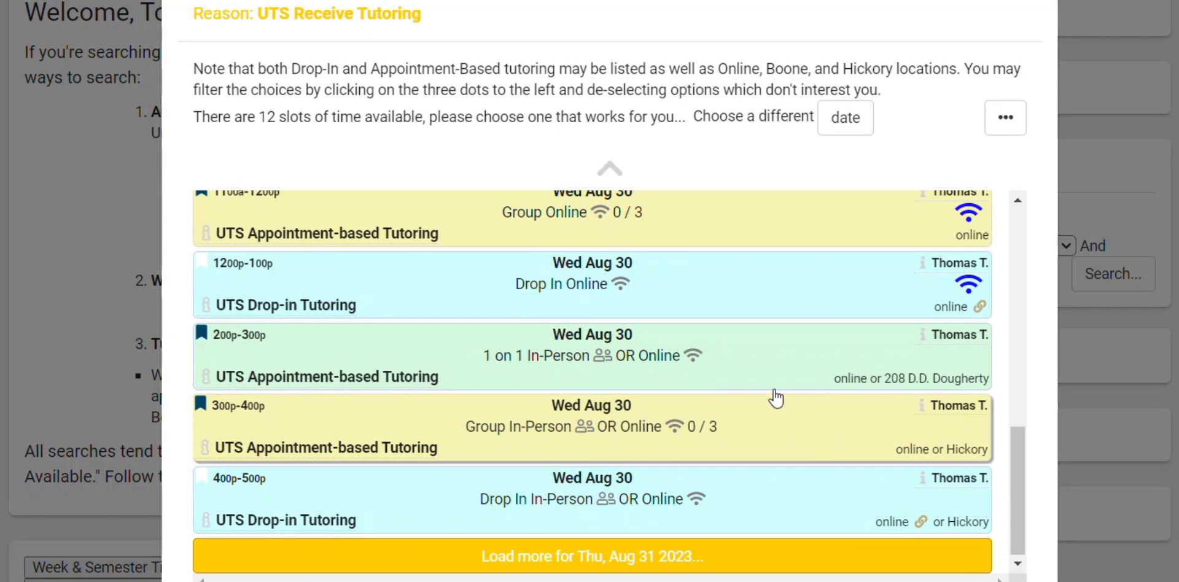
scroll(732, 353, up, 7)
scroll(732, 354, up, 3)
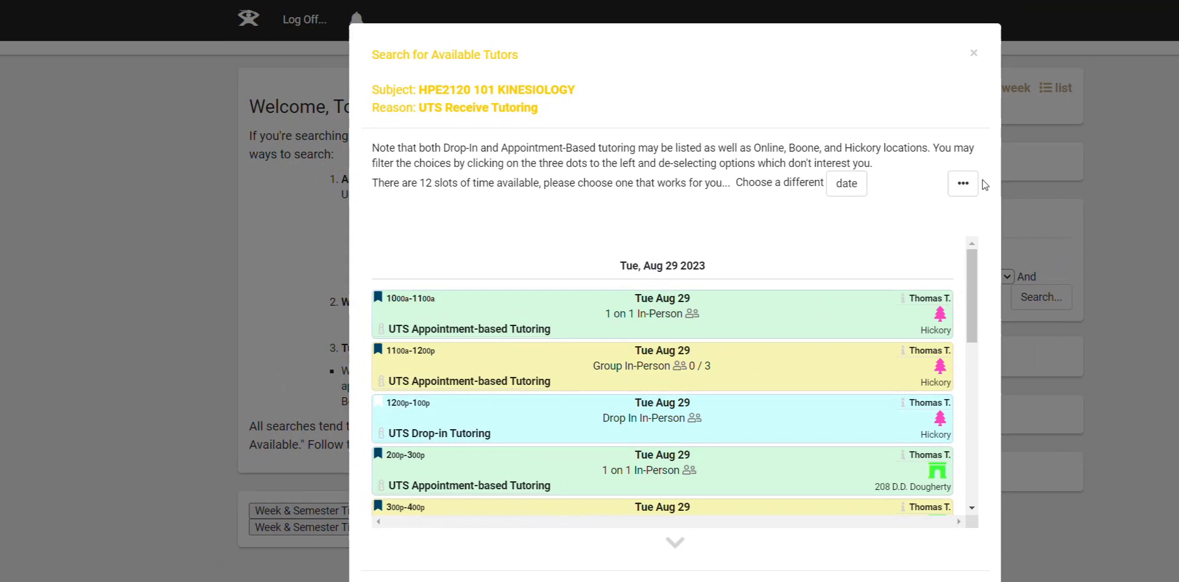
Step: Filter the slot list to Wednesday only by dropping Monday, Tuesday, Thursday, Friday and Saturday
click(956, 187)
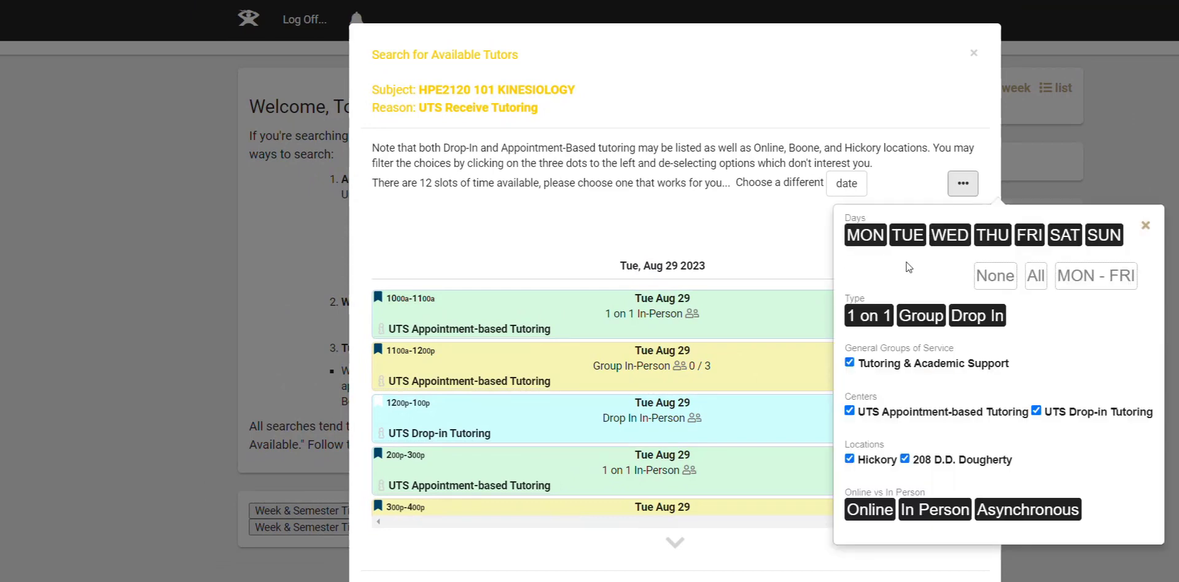
click(865, 236)
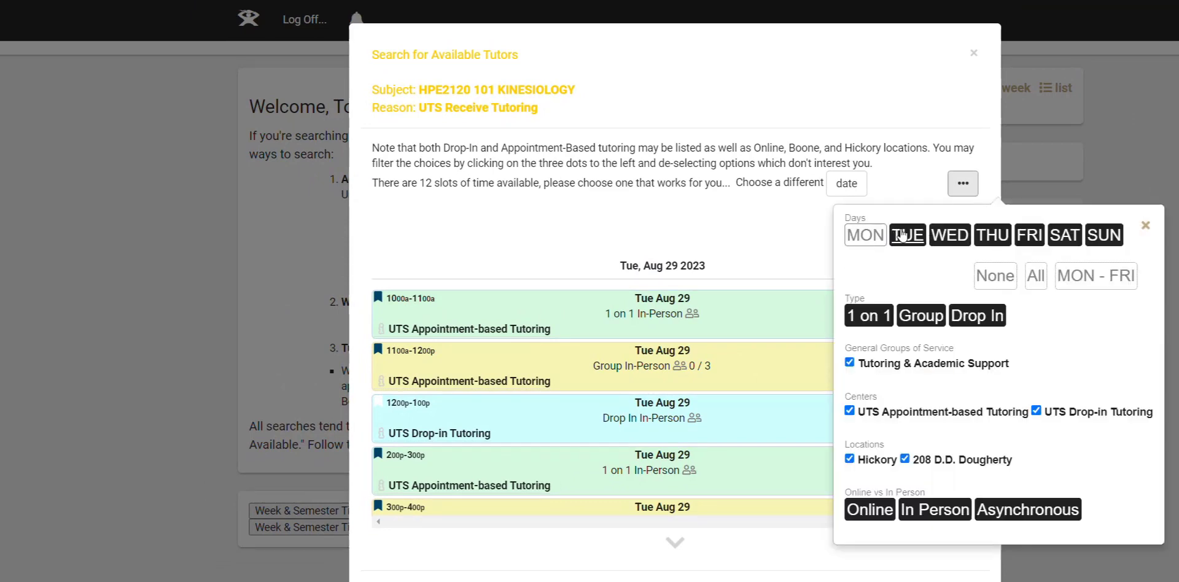
click(908, 237)
click(992, 237)
click(1029, 236)
click(1064, 236)
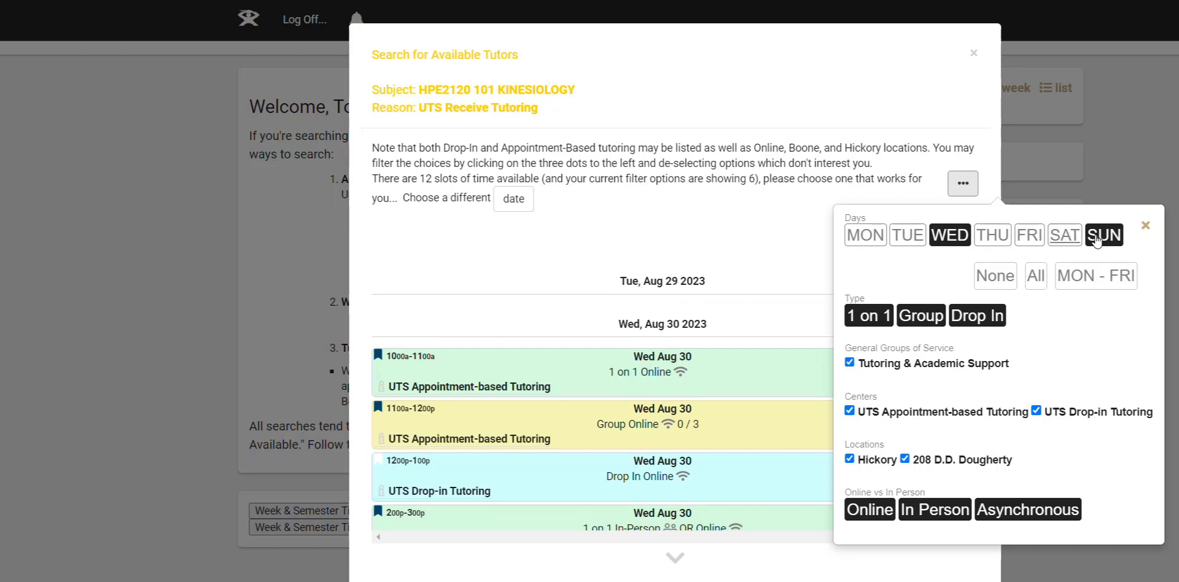
click(1145, 225)
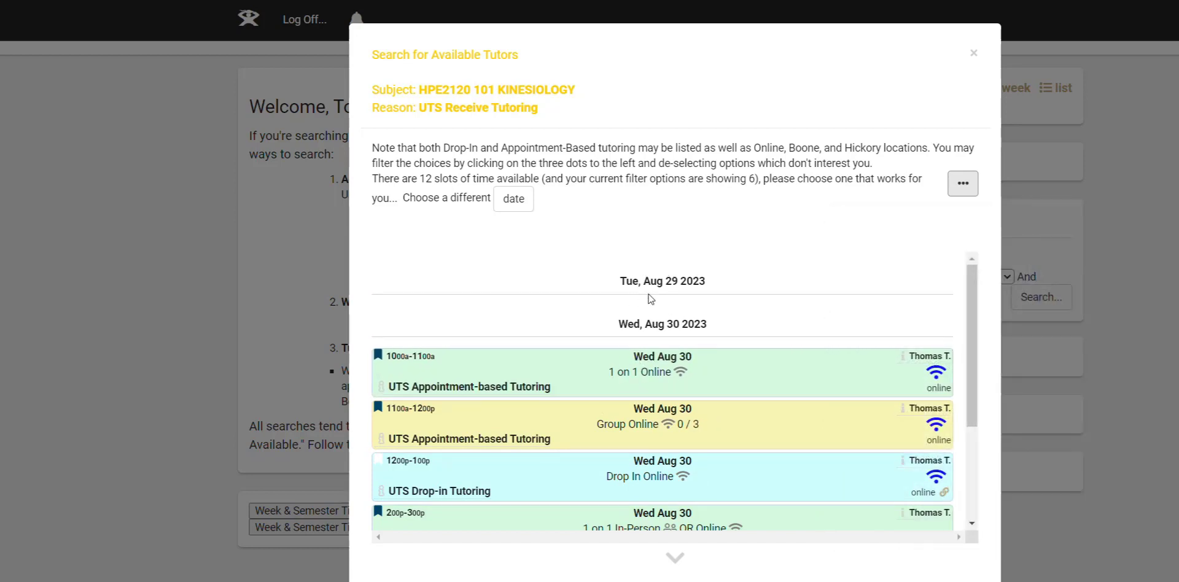
scroll(790, 405, down, 3)
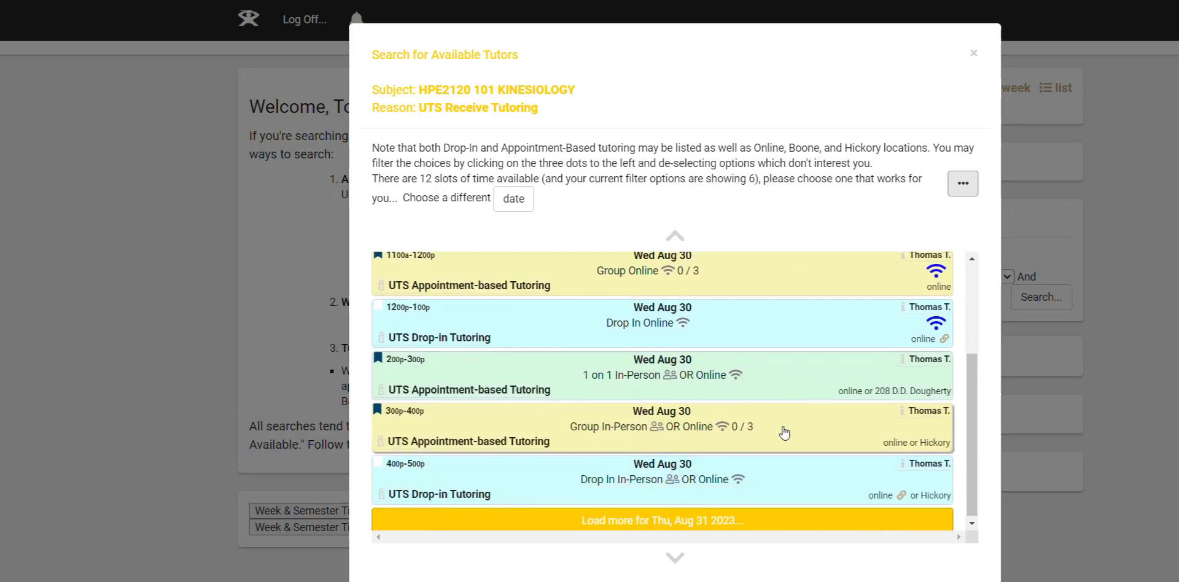
scroll(783, 437, up, 5)
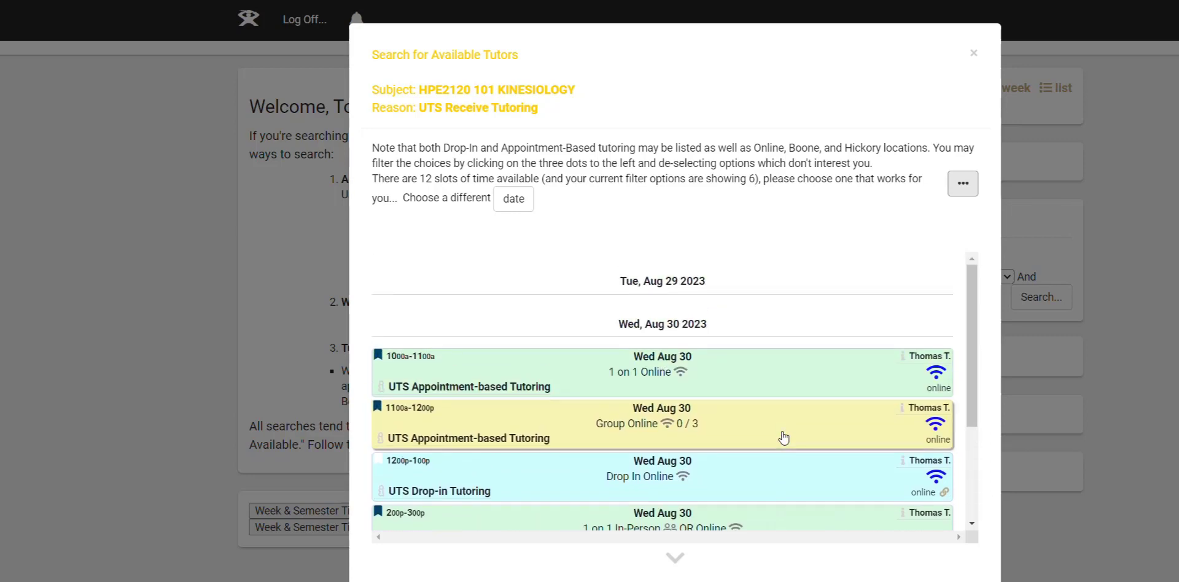
Step: Include all days and limit the session type to 1 on 1
click(963, 183)
click(1035, 281)
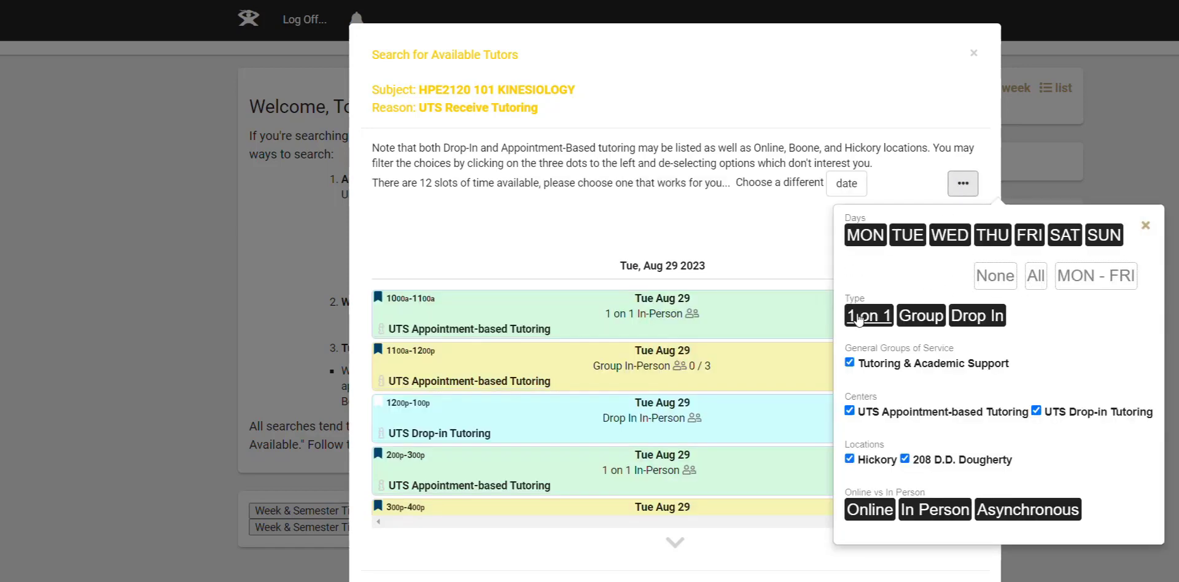
click(921, 316)
click(977, 316)
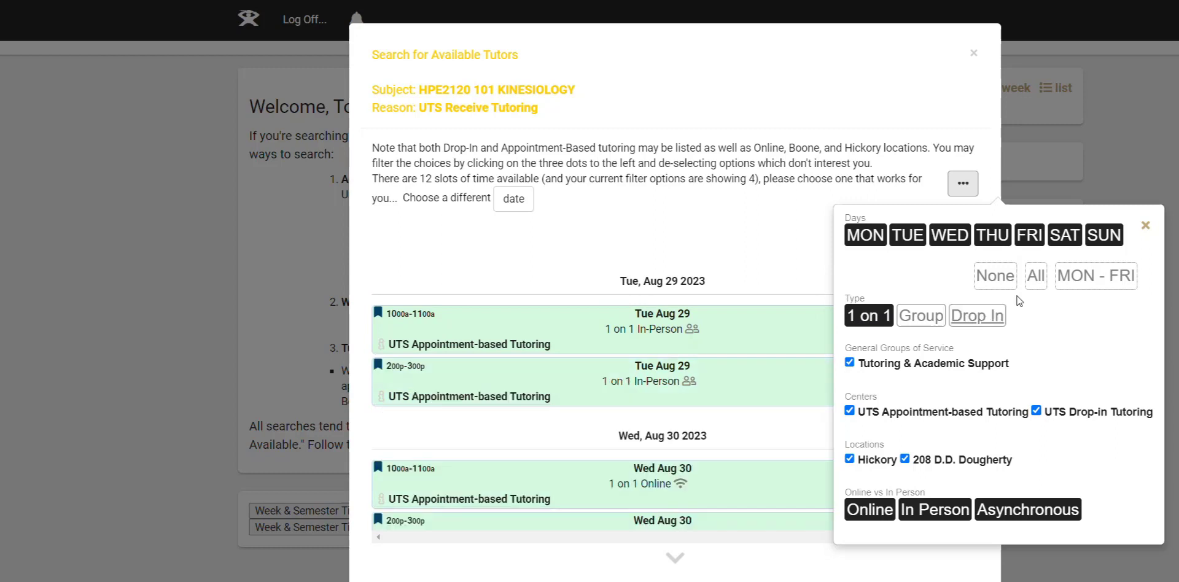
click(1144, 228)
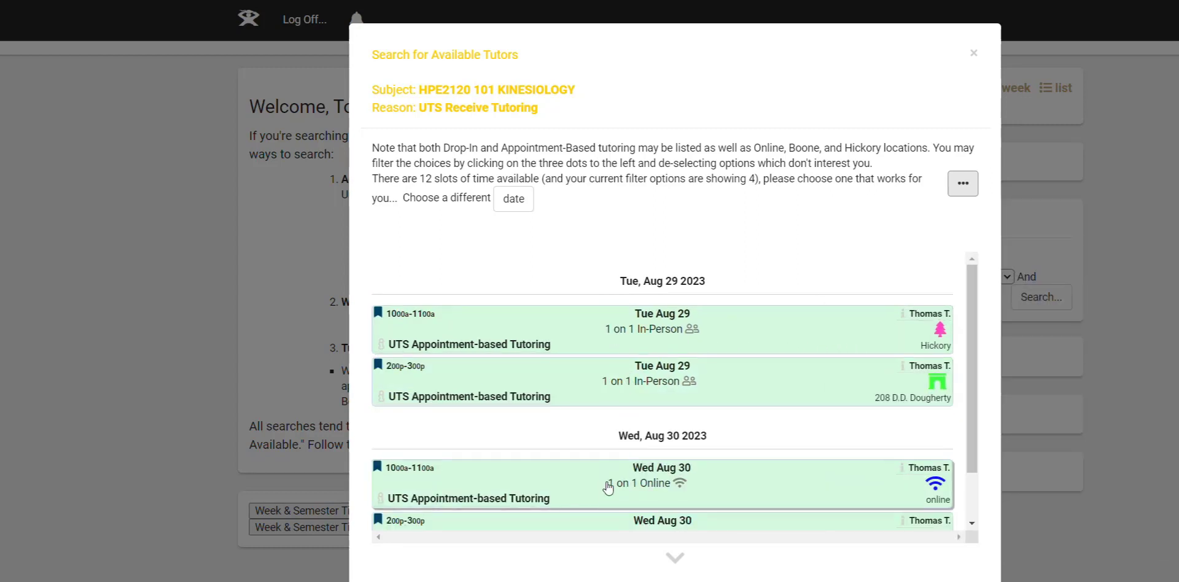
Step: Switch the type filter to Group only, then re-enable 1 on 1 and Drop In
click(962, 183)
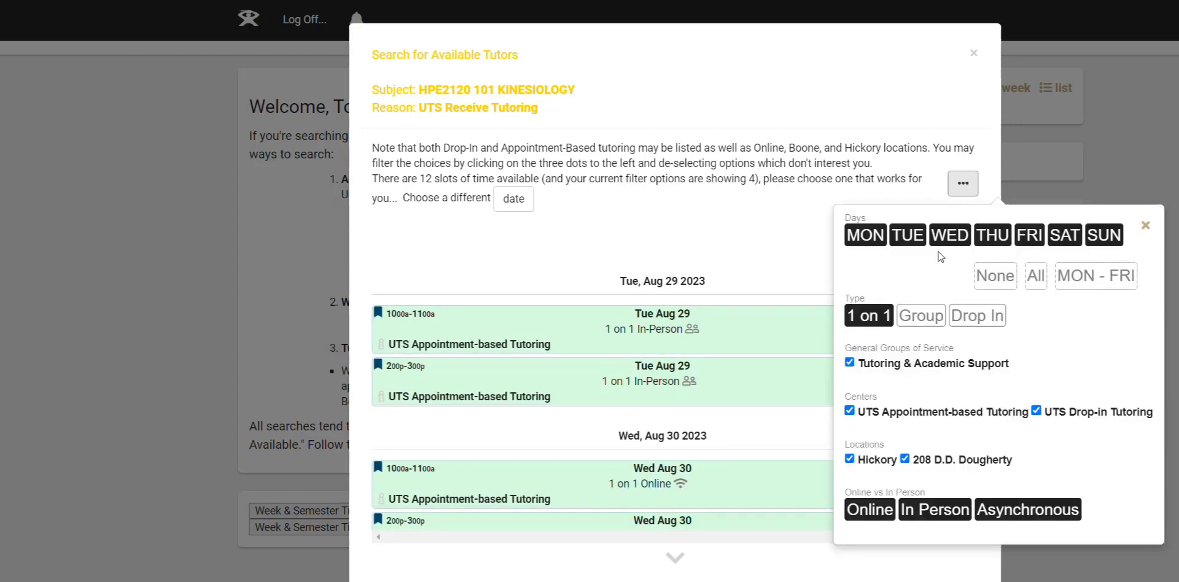
click(921, 315)
click(869, 316)
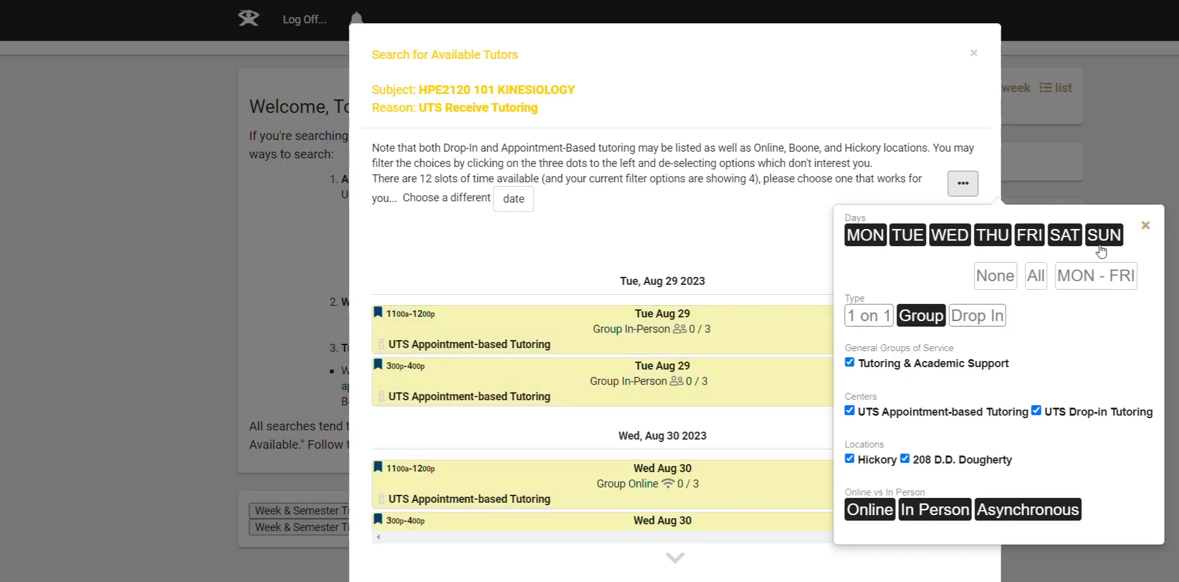
click(1146, 226)
click(963, 183)
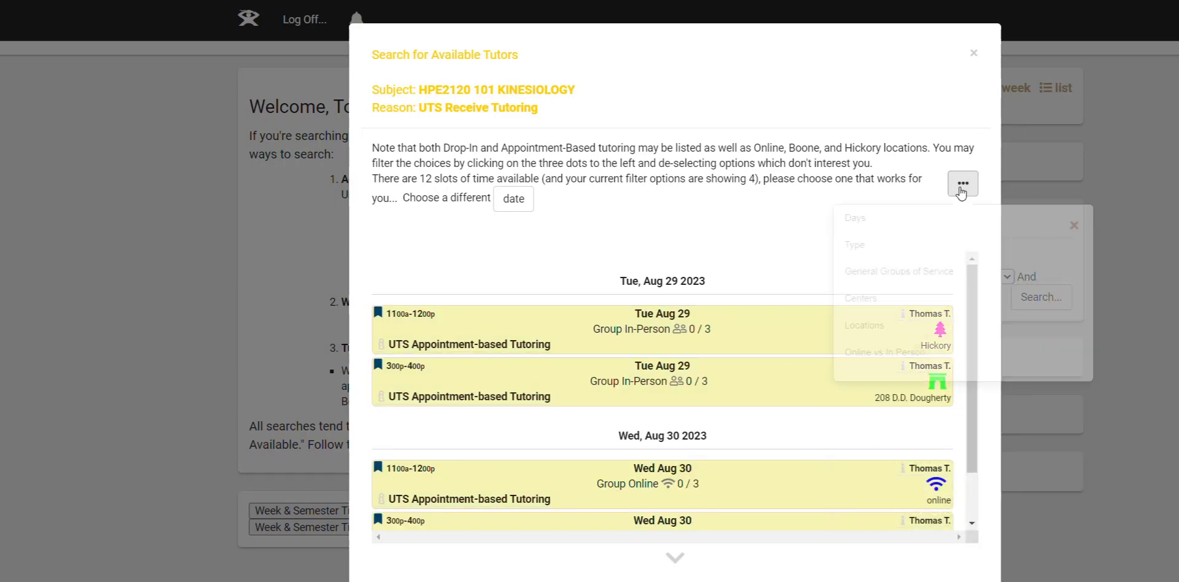
click(869, 316)
click(977, 316)
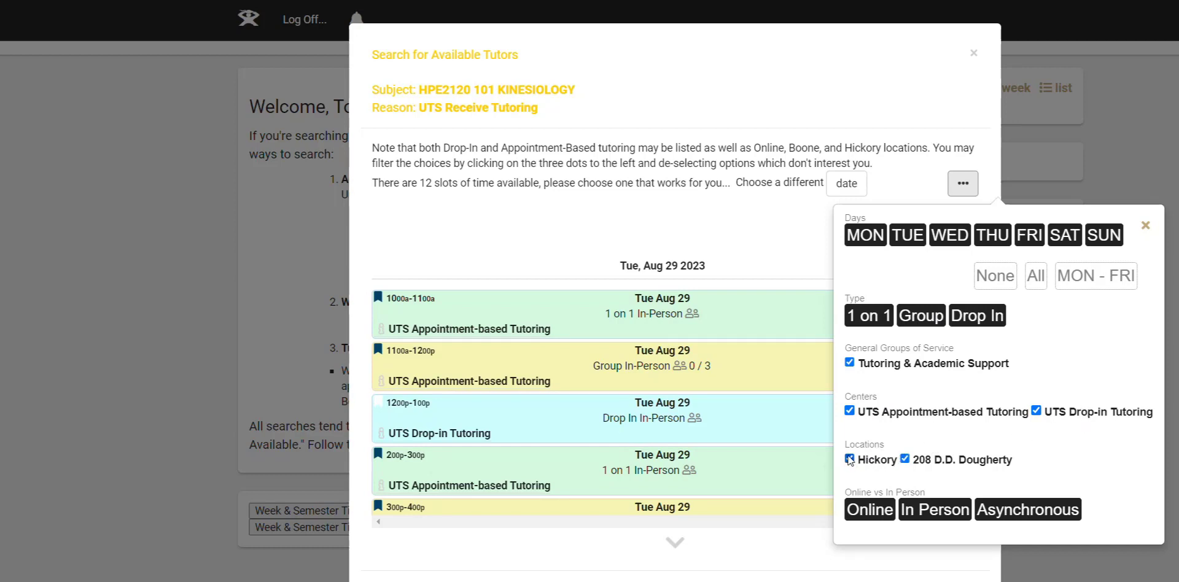
Step: Exclude the 208 D.D. Dougherty location, toggling Hickory off and back on
click(905, 460)
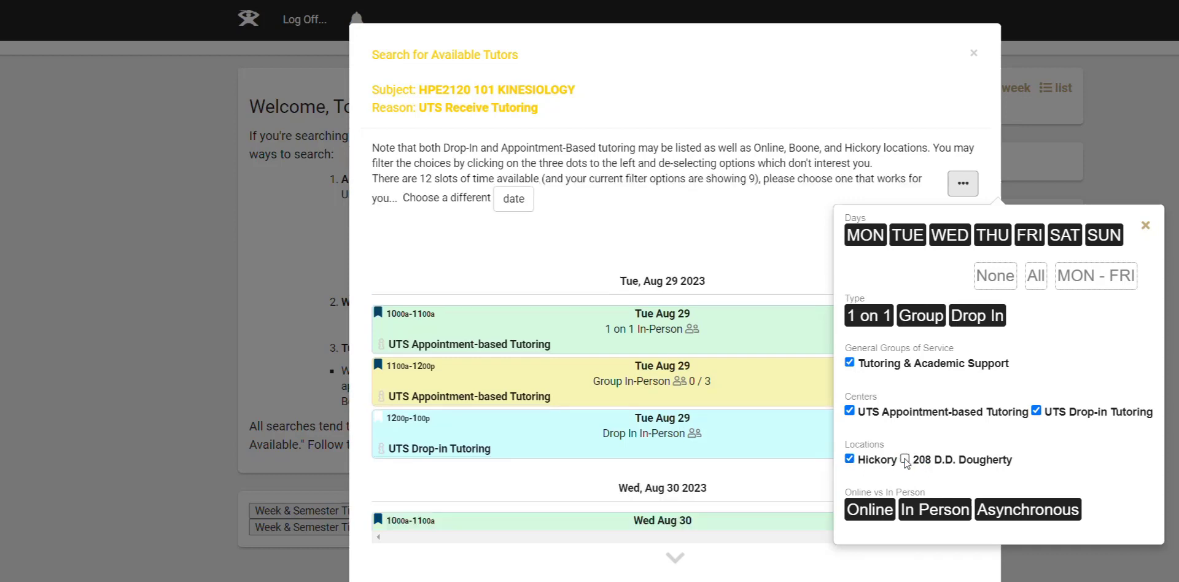
click(849, 459)
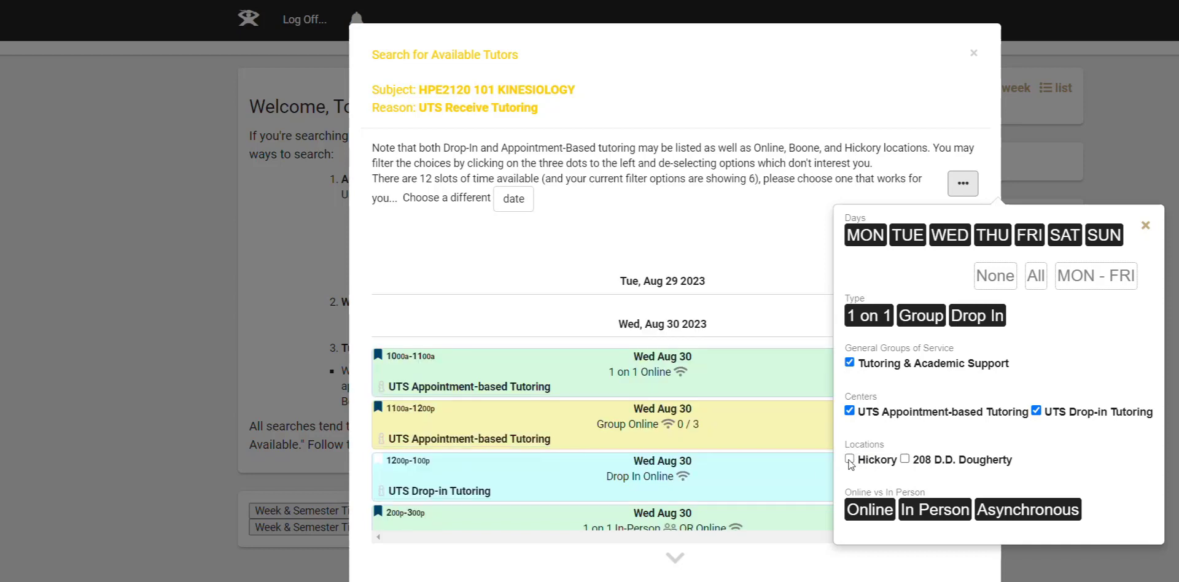
click(850, 459)
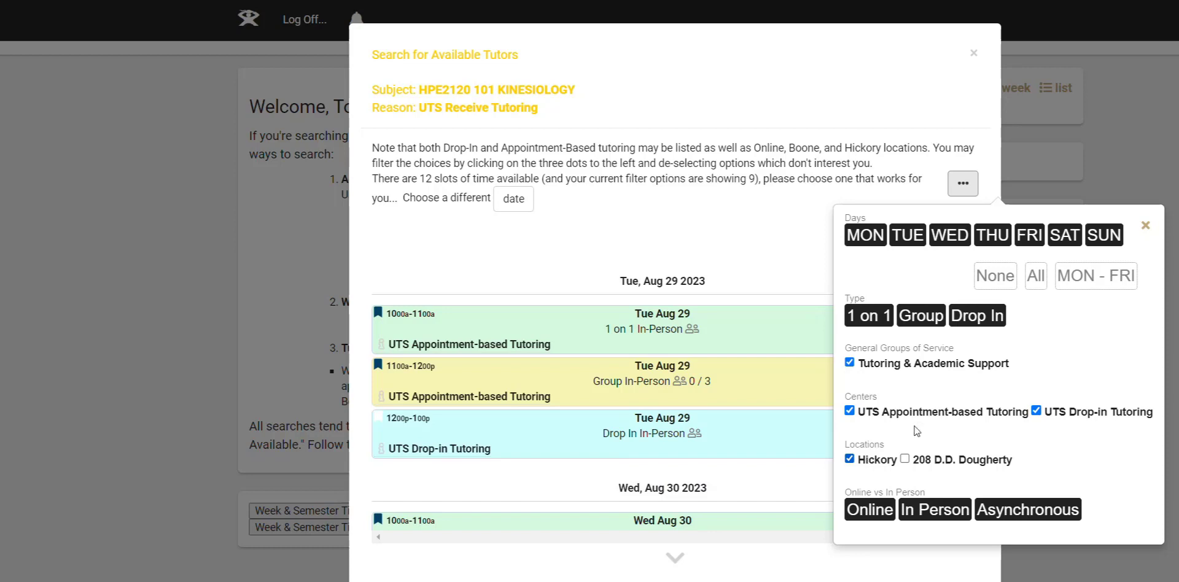
click(1145, 228)
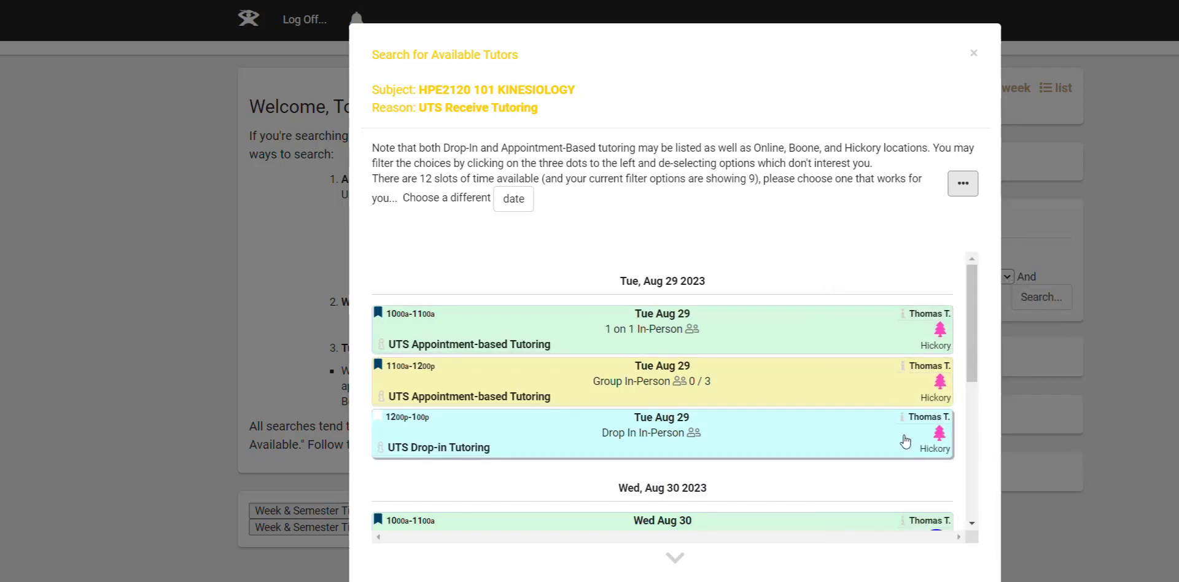
scroll(854, 376, down, 1)
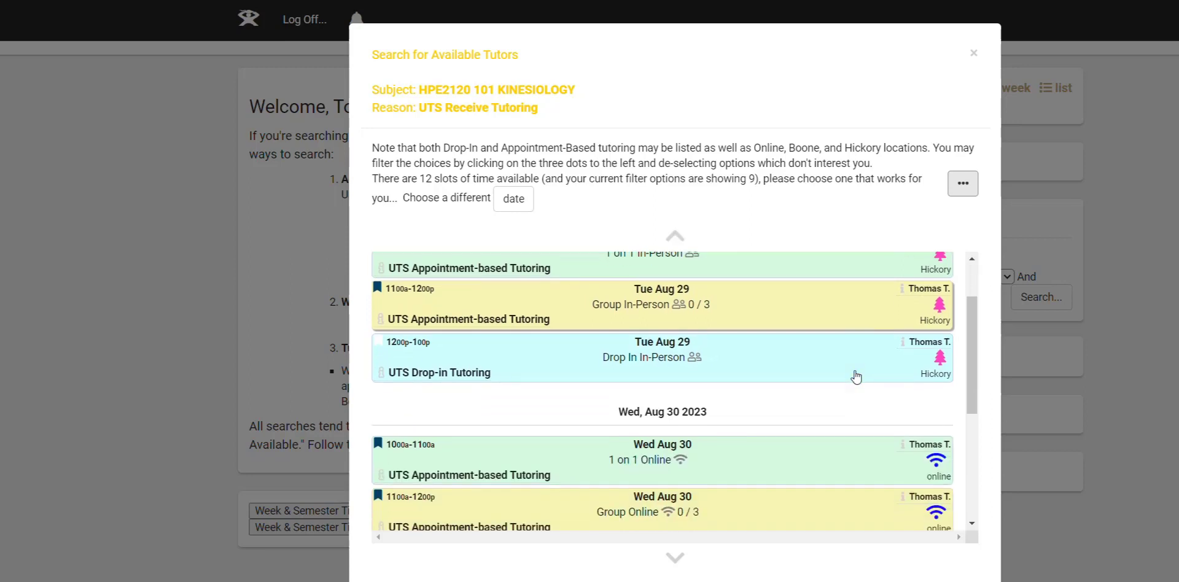
scroll(856, 376, down, 1)
scroll(863, 382, down, 1)
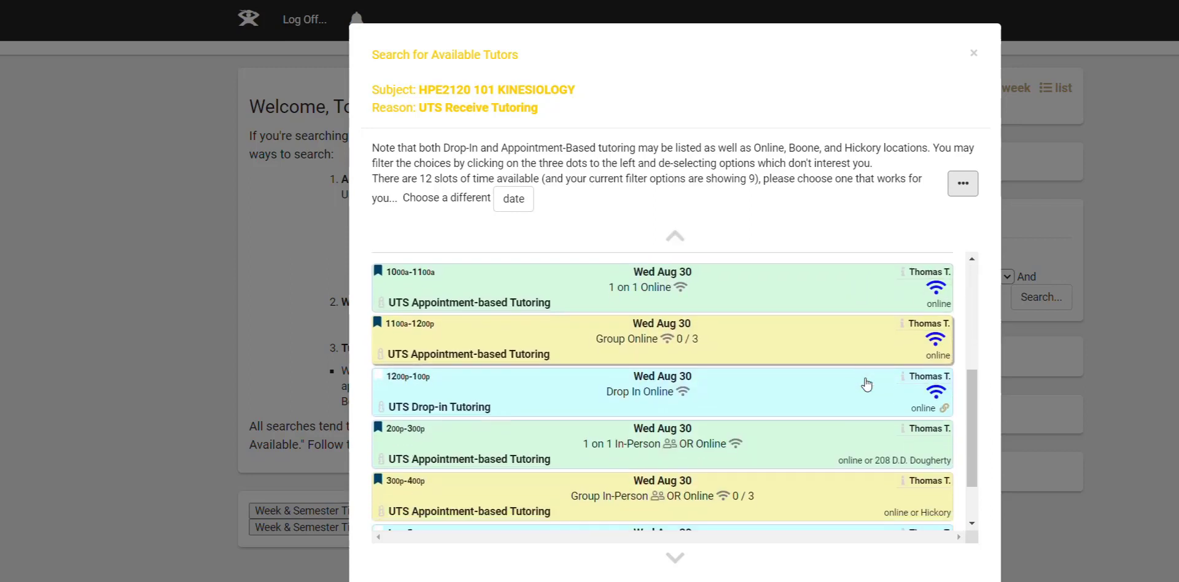
scroll(868, 384, down, 1)
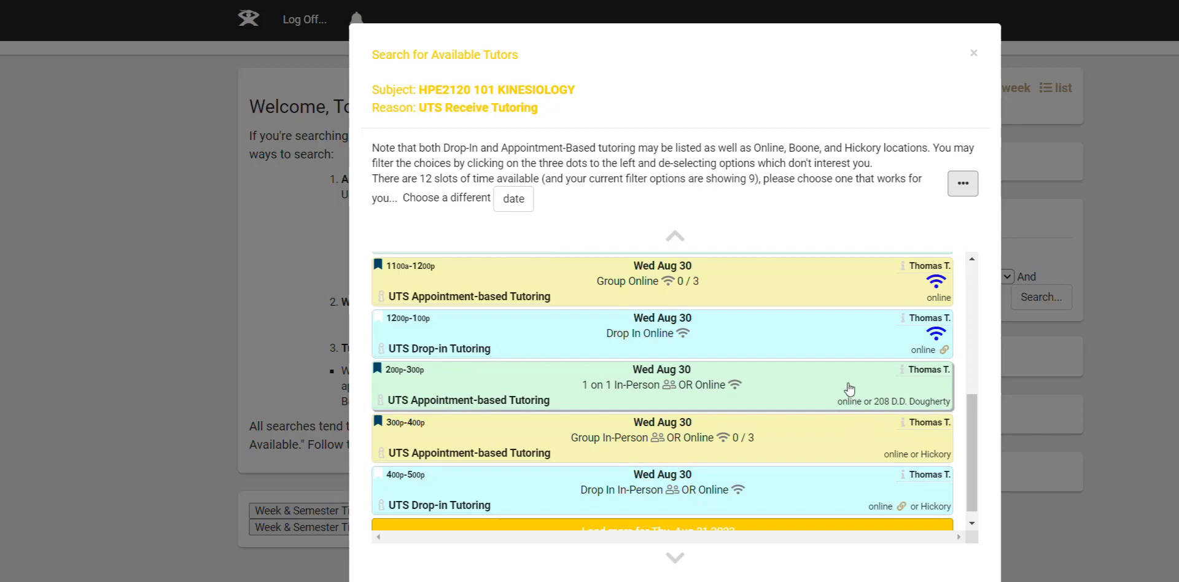
scroll(857, 393, up, 5)
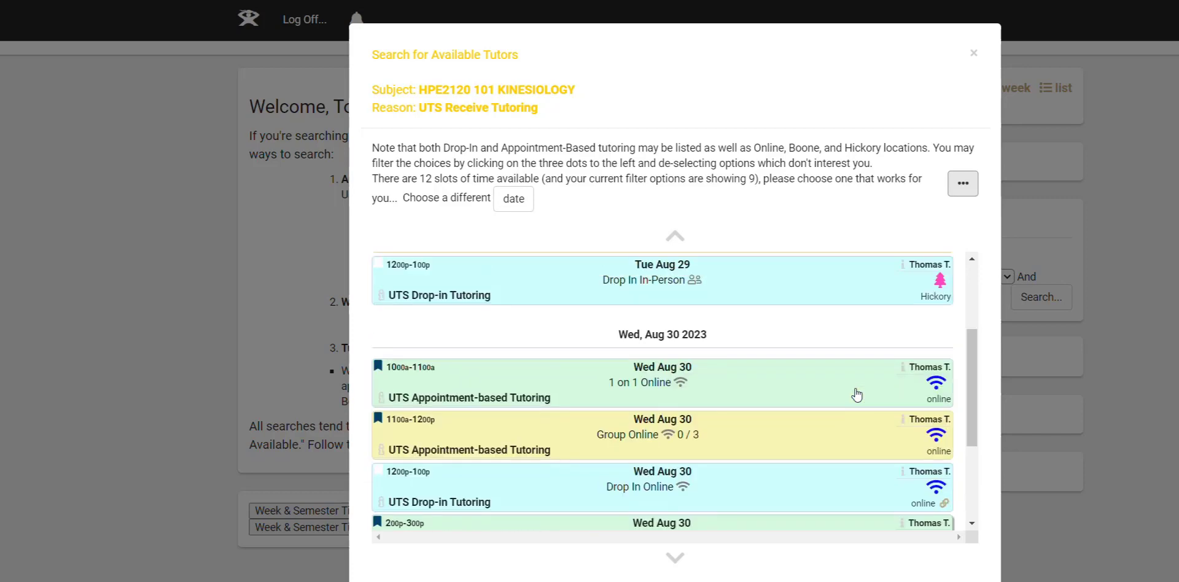
click(959, 184)
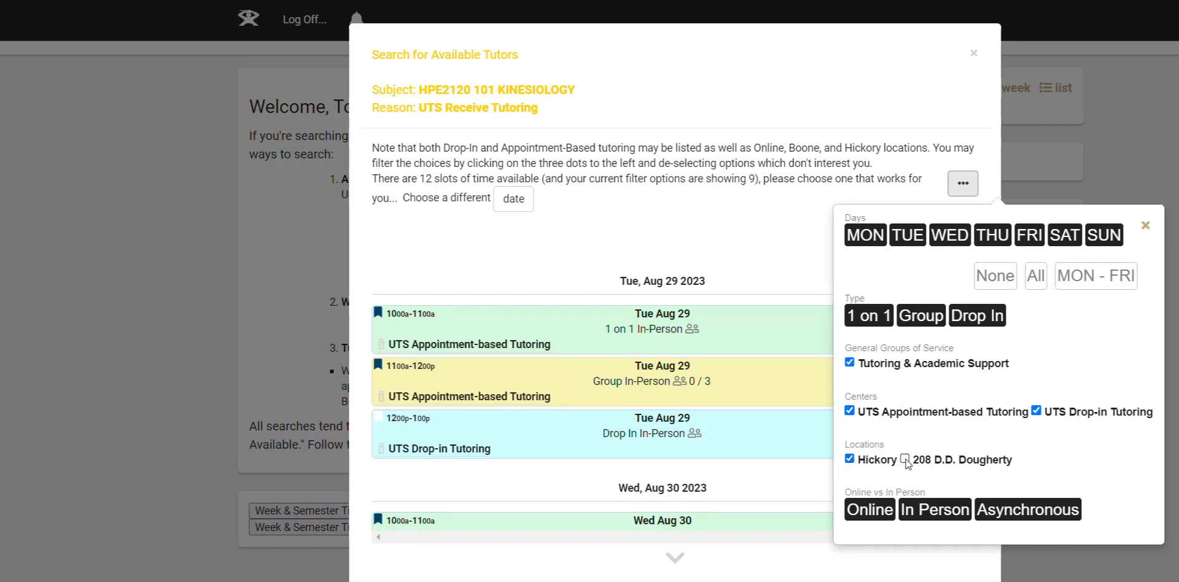
Step: Temporarily hide Online and Asynchronous sessions, then re-enable both in the slot filter
click(870, 510)
click(982, 509)
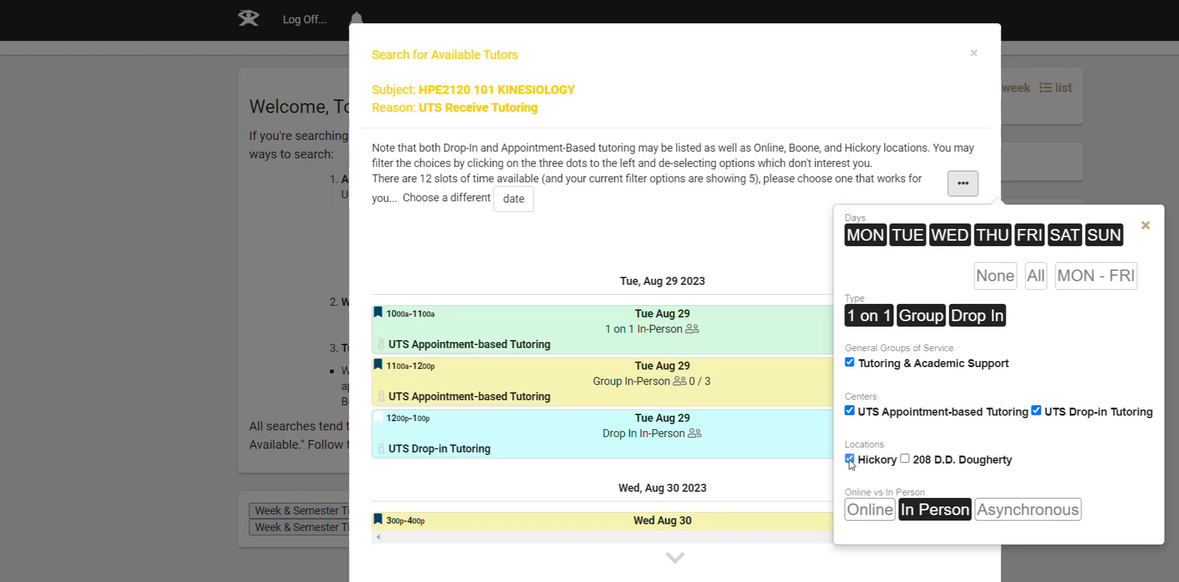
click(850, 459)
click(850, 460)
click(1145, 227)
scroll(834, 424, down, 2)
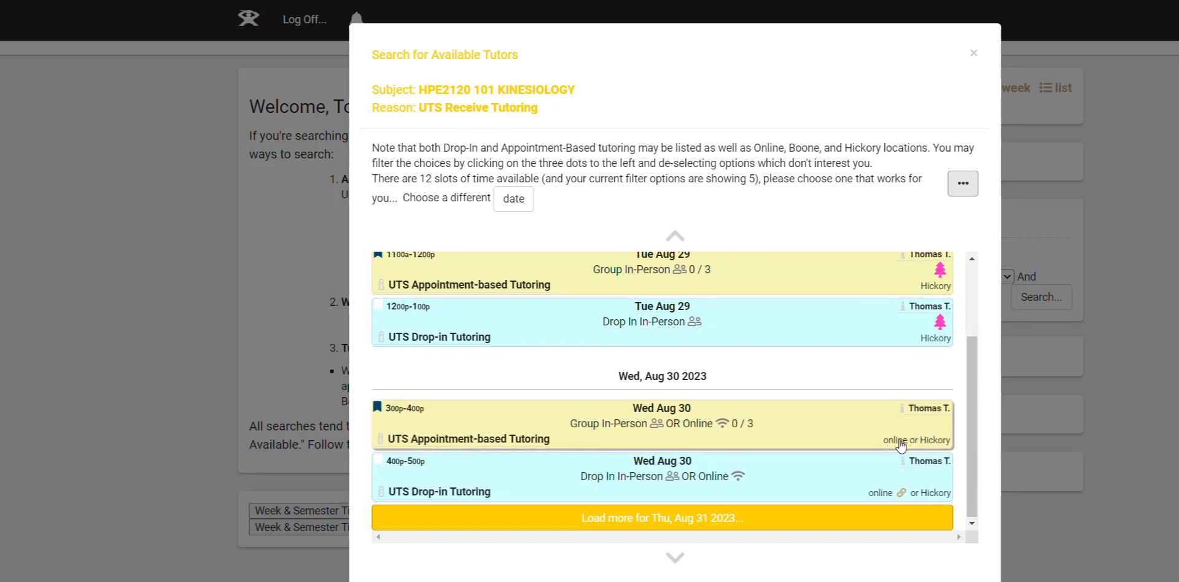
click(962, 184)
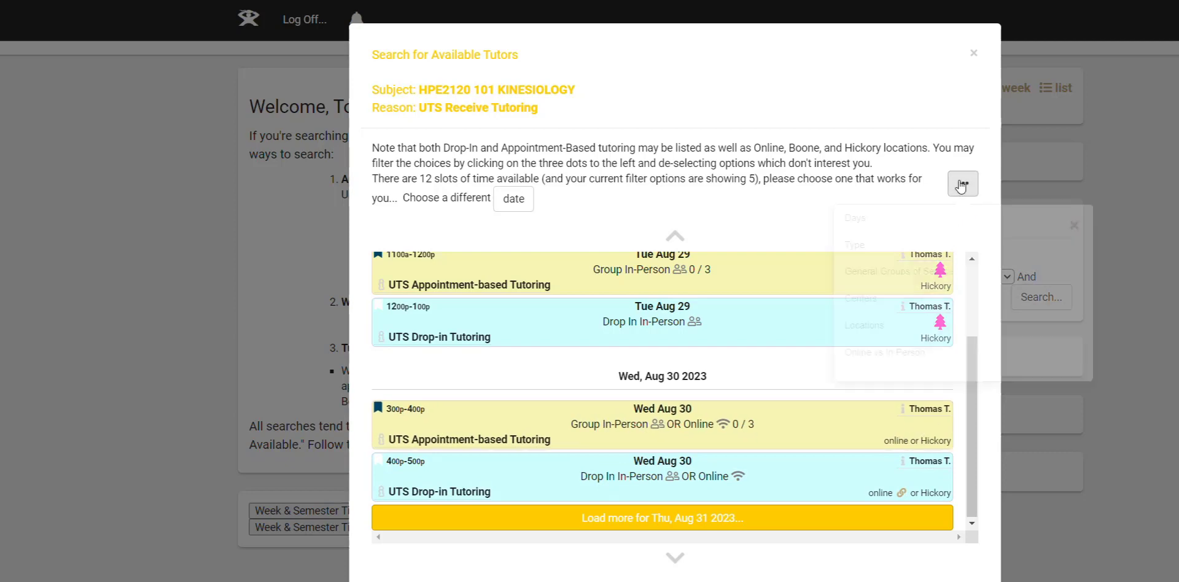
click(869, 510)
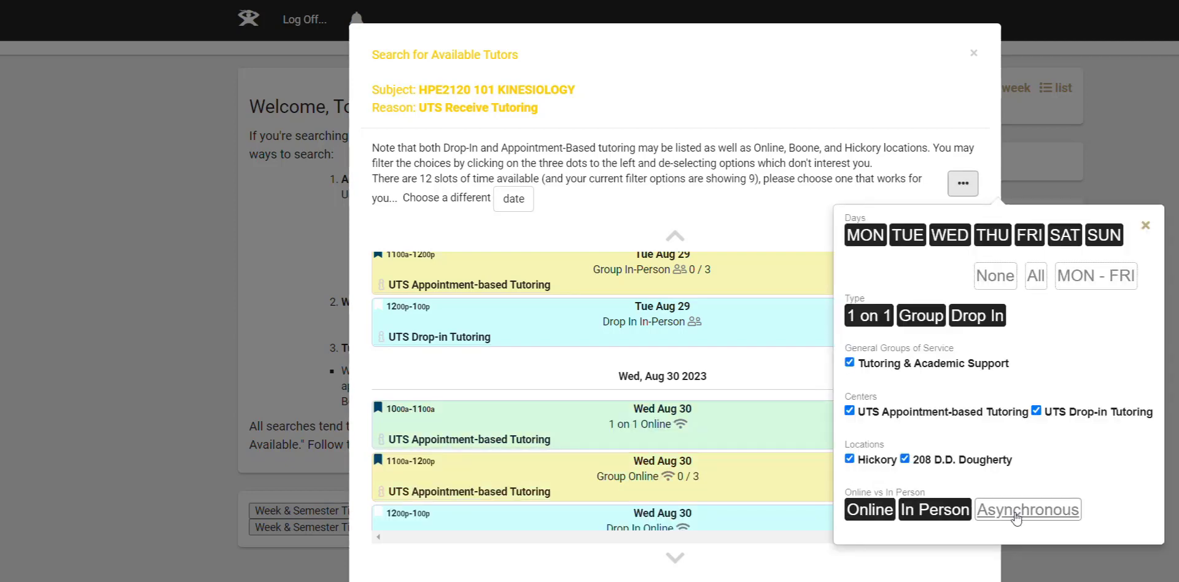
click(1016, 518)
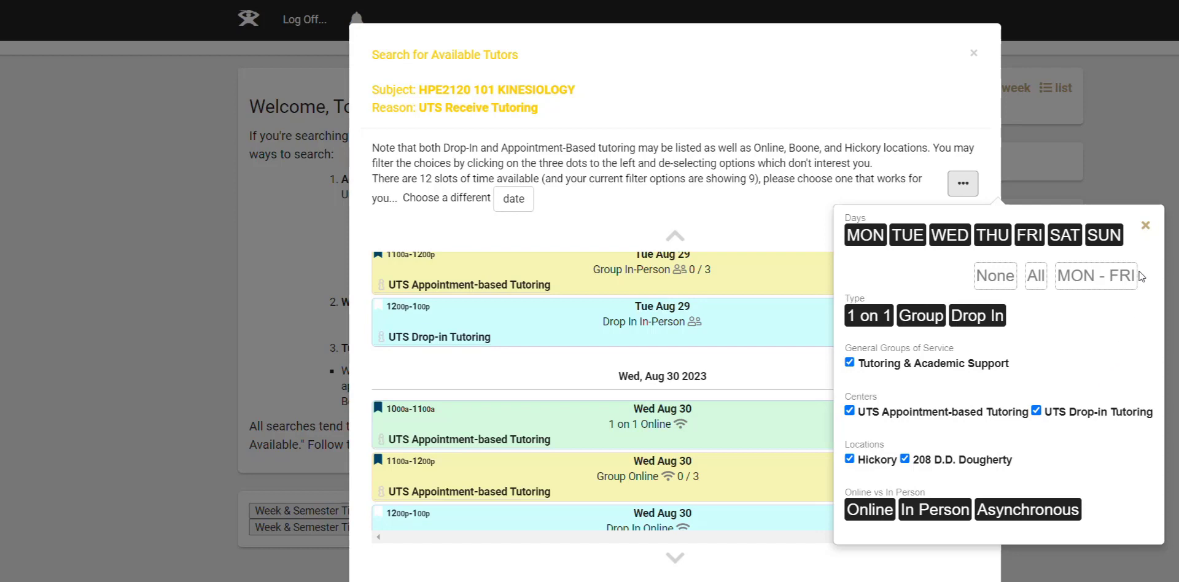
Step: Choose the Wed Aug 30 3:00p–4:00p UTS Appointment-based Tutoring slot
click(1146, 225)
scroll(824, 332, up, 3)
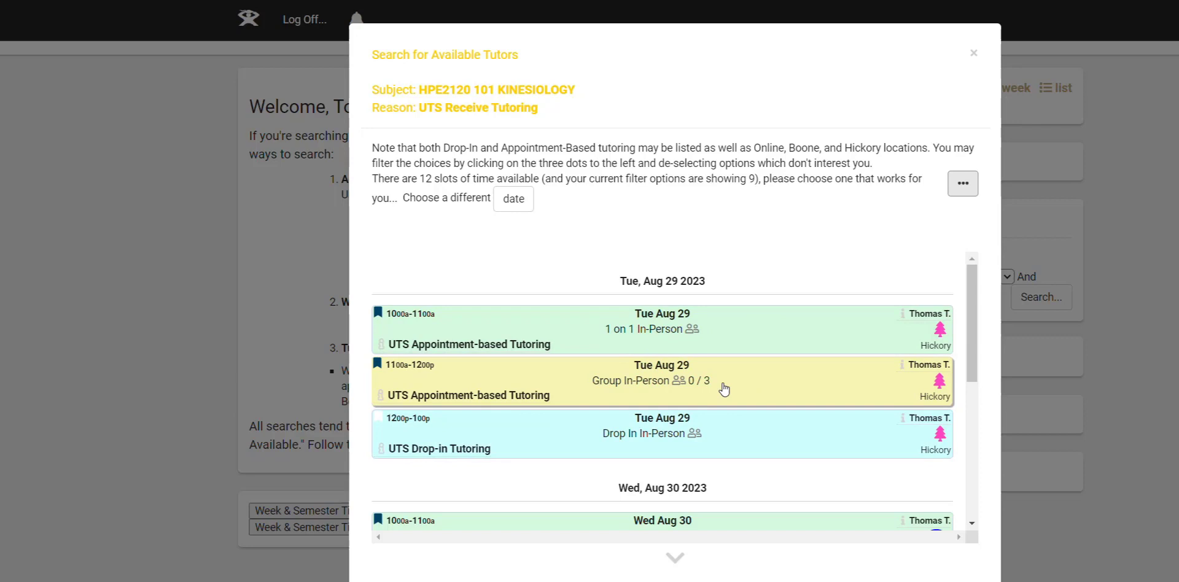
scroll(738, 382, down, 5)
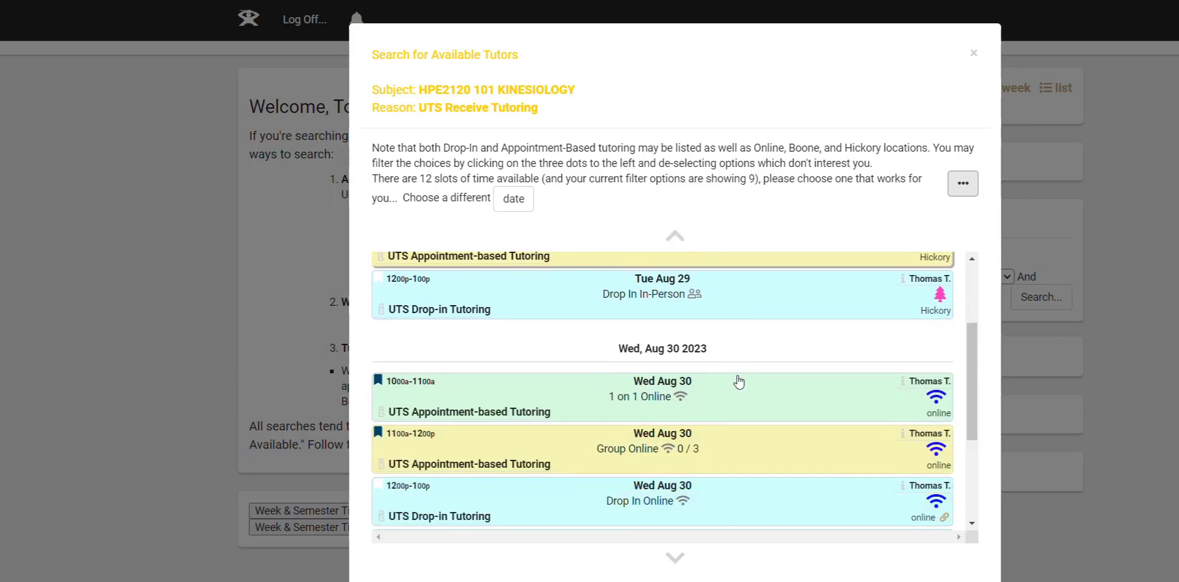
scroll(739, 382, down, 1)
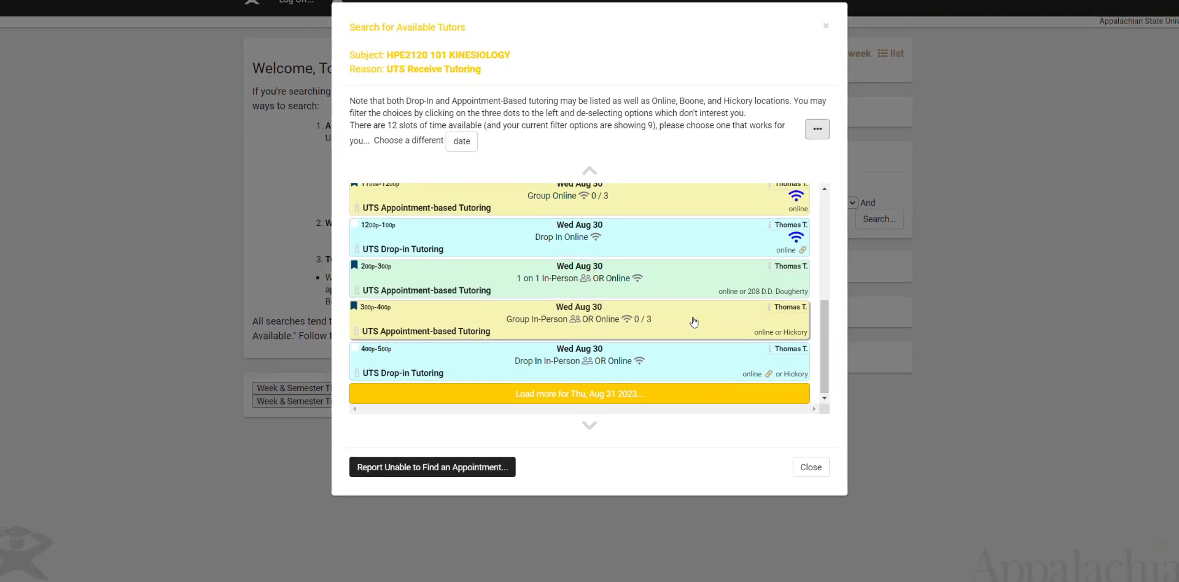
click(819, 426)
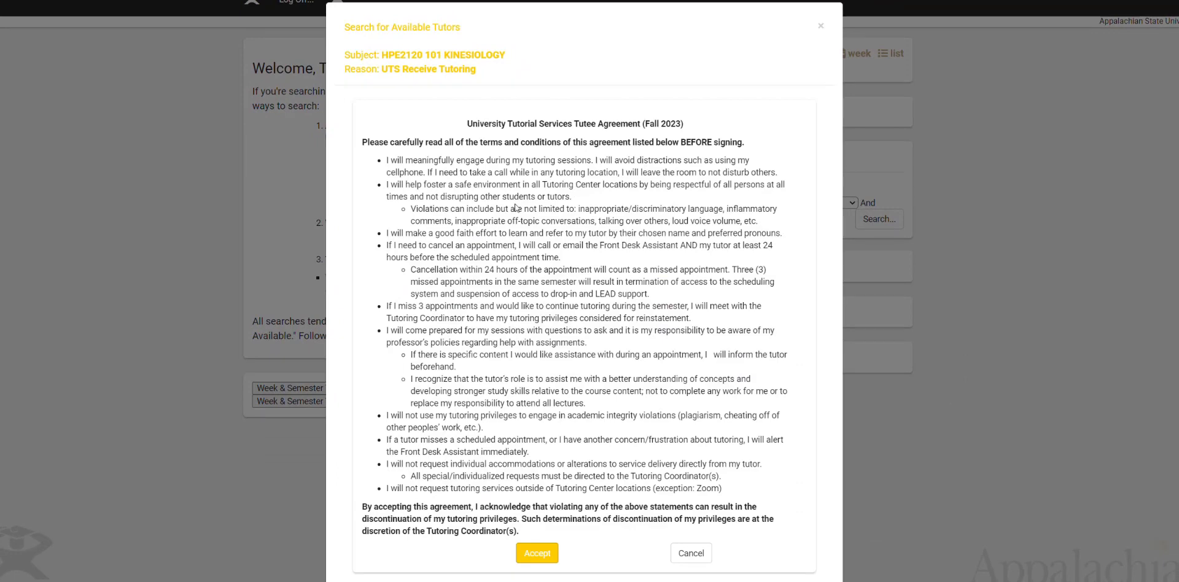
Step: Read through the Fall 2023 Tutee Agreement and accept it
scroll(574, 256, down, 1)
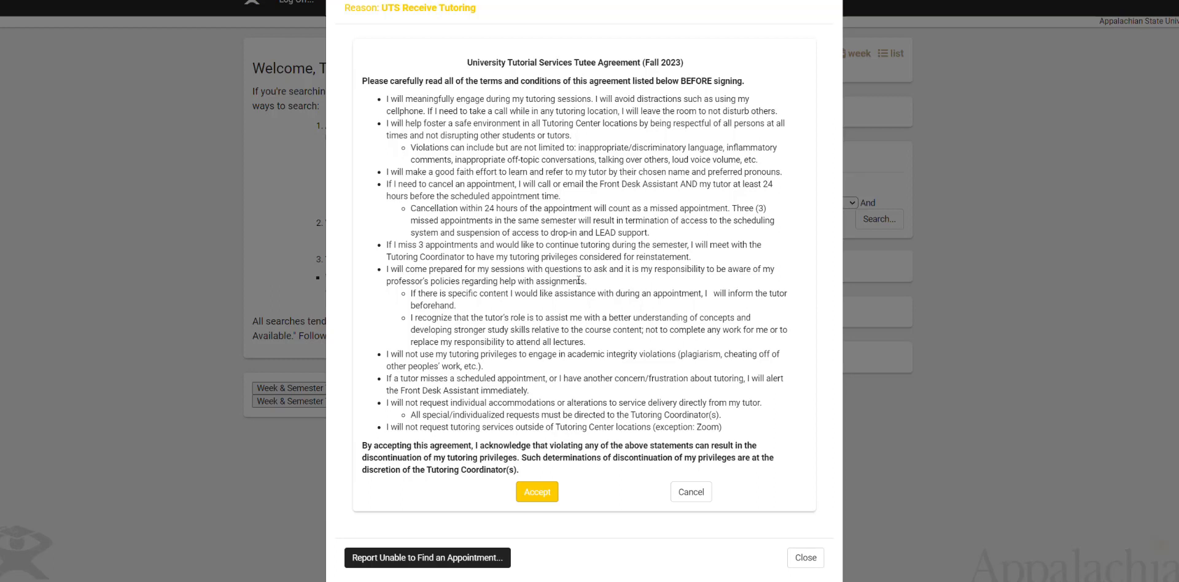
click(539, 493)
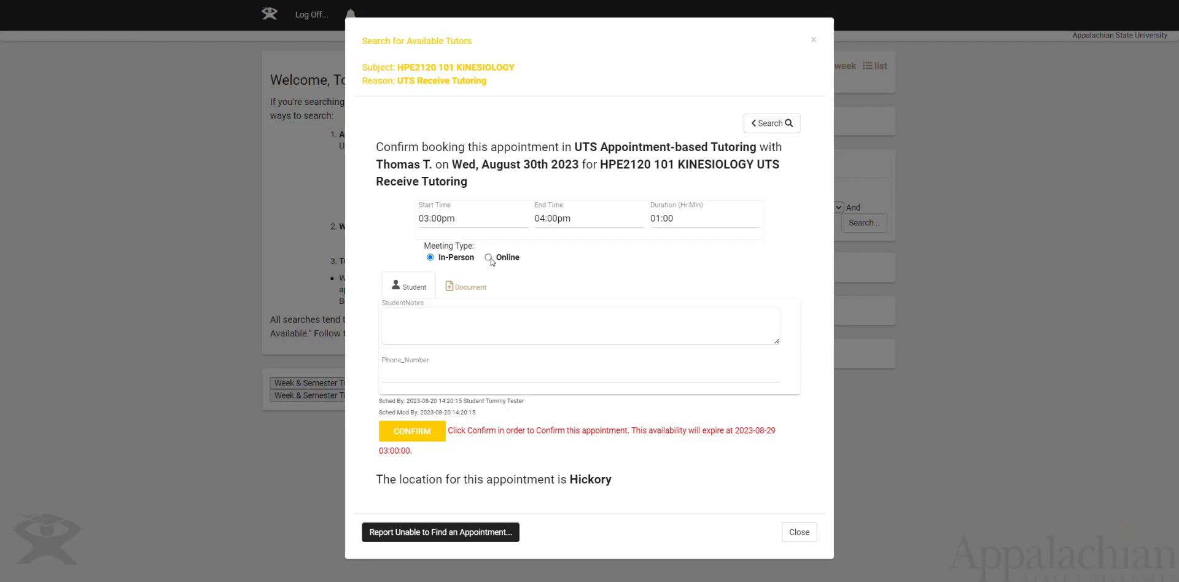
Step: Set the meeting type to Online and confirm the Wed Aug 30 3:00–4:00pm appointment
click(488, 258)
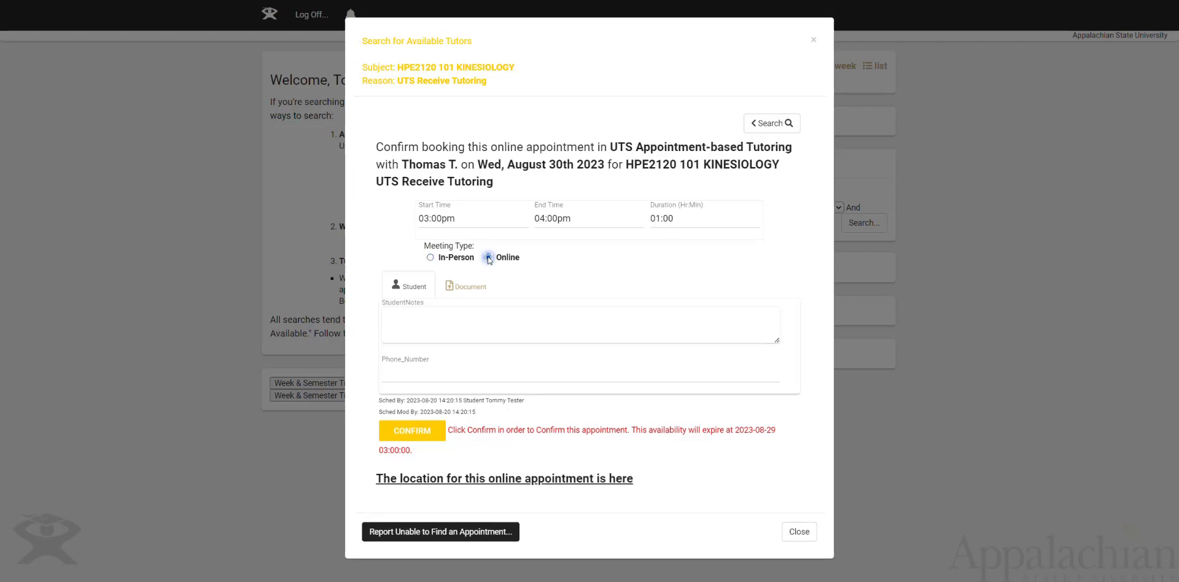
click(429, 258)
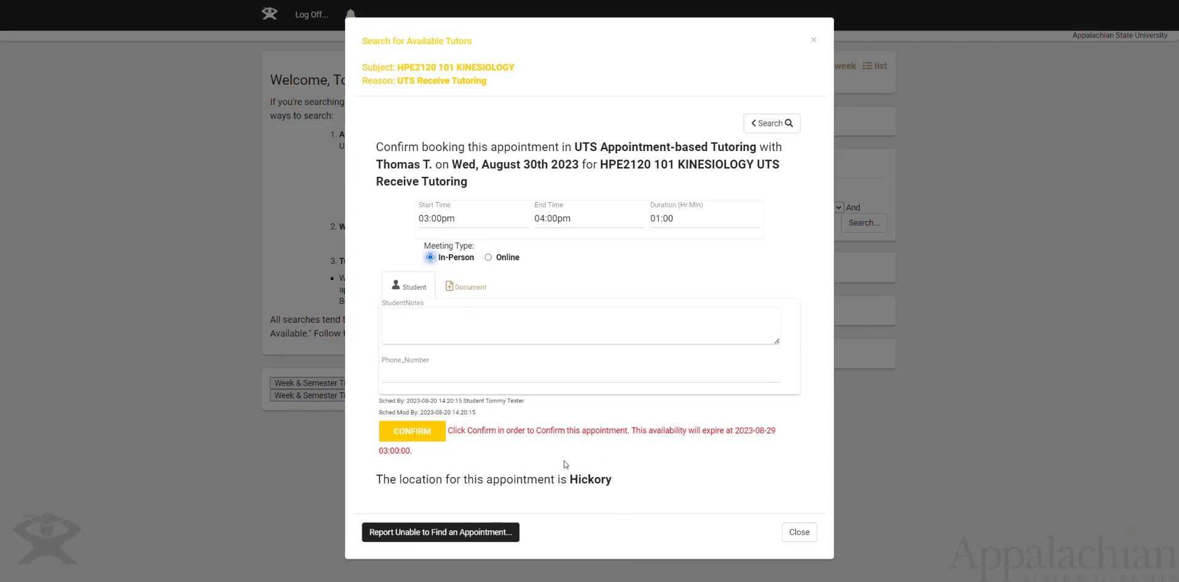
drag(376, 480, 492, 479)
click(538, 484)
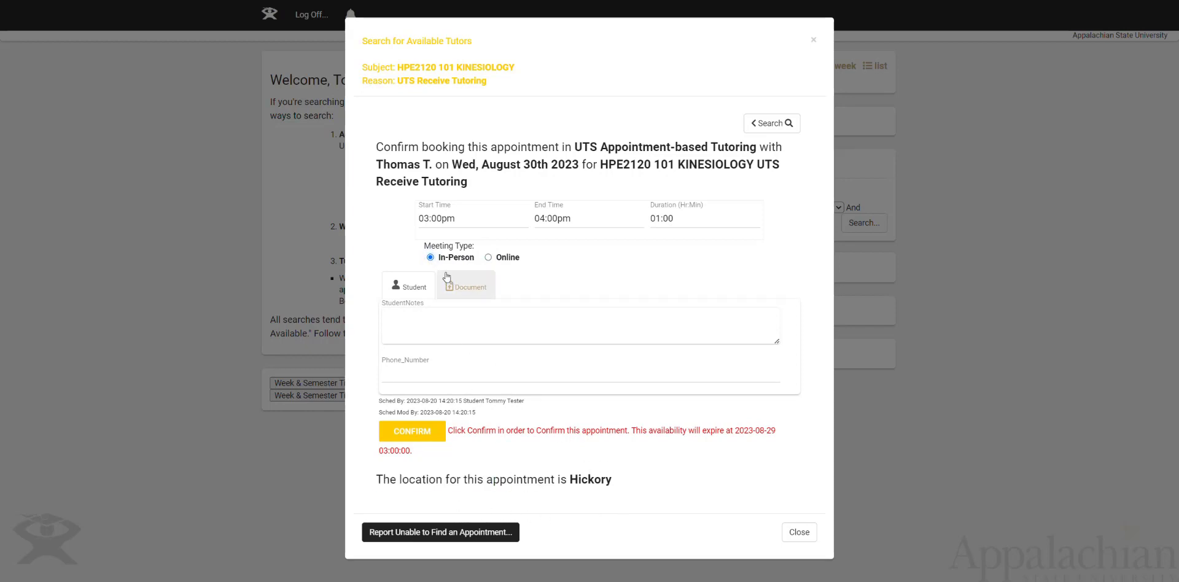
click(490, 259)
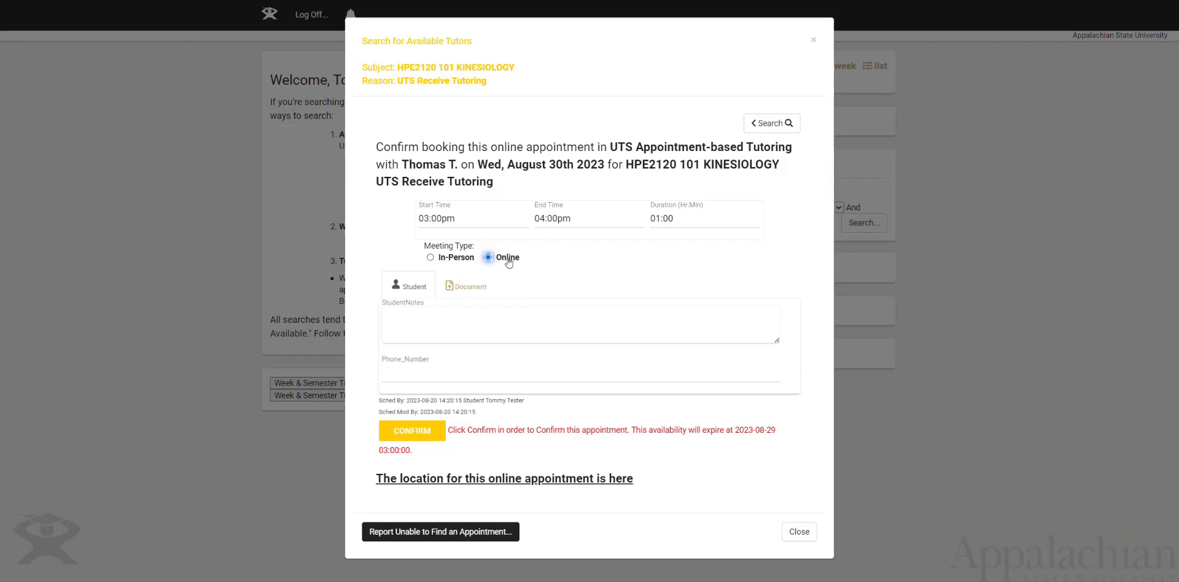
click(419, 322)
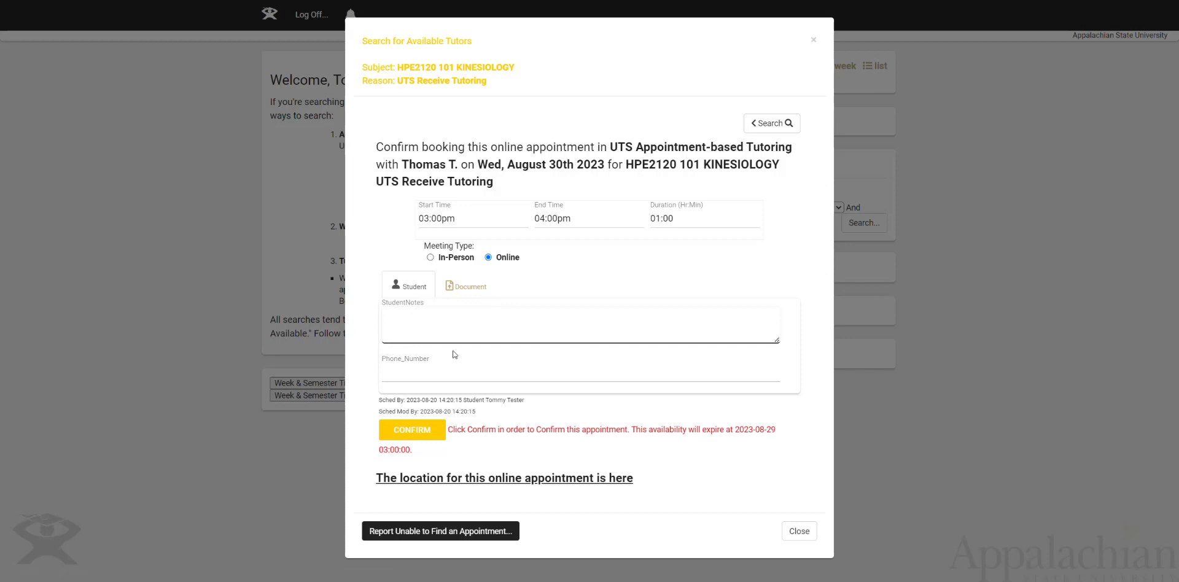
click(412, 431)
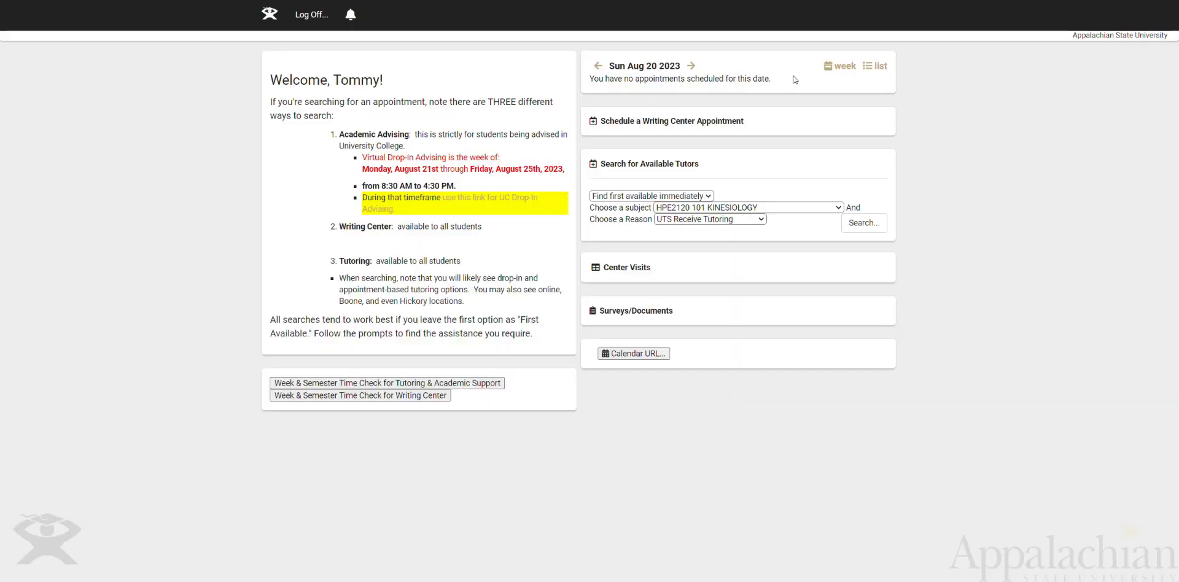
Step: Switch the calendar to week view and advance two weeks to Aug 28 2023
click(845, 68)
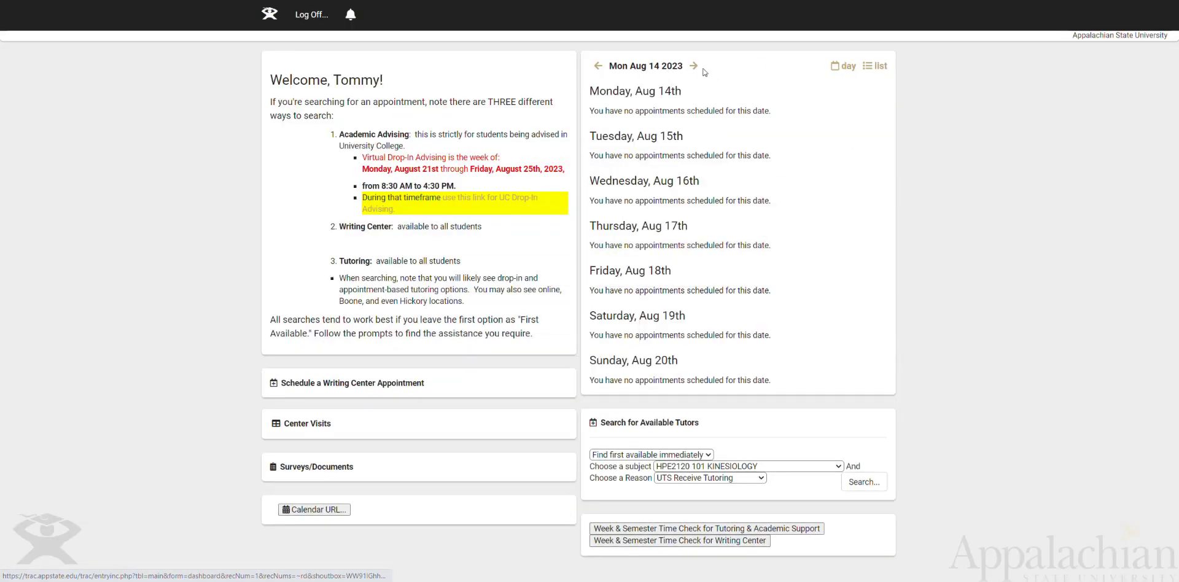
click(694, 68)
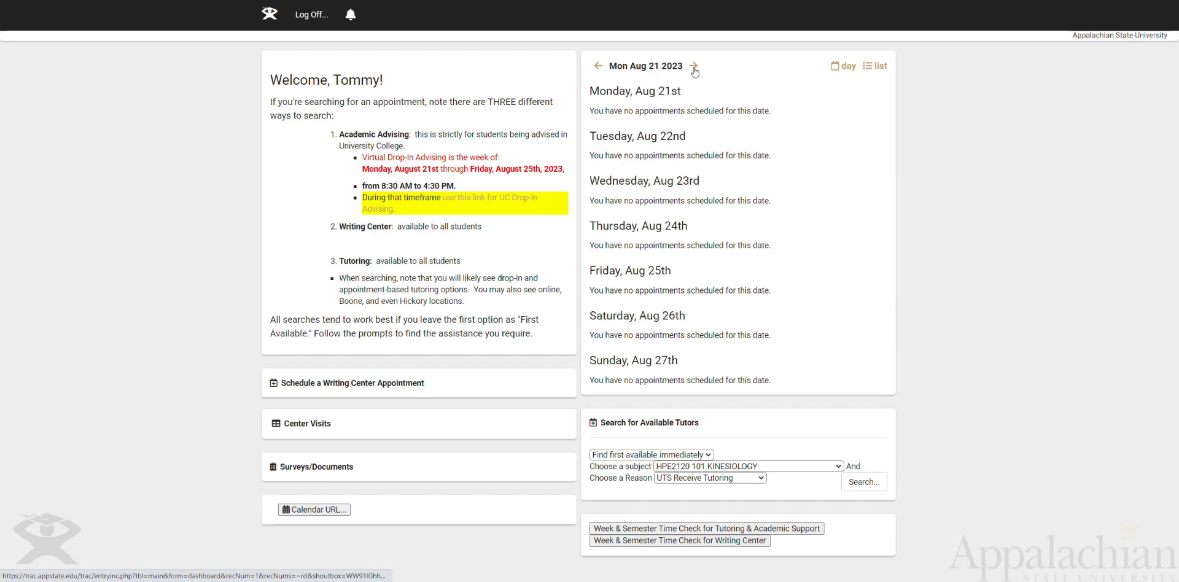
click(694, 67)
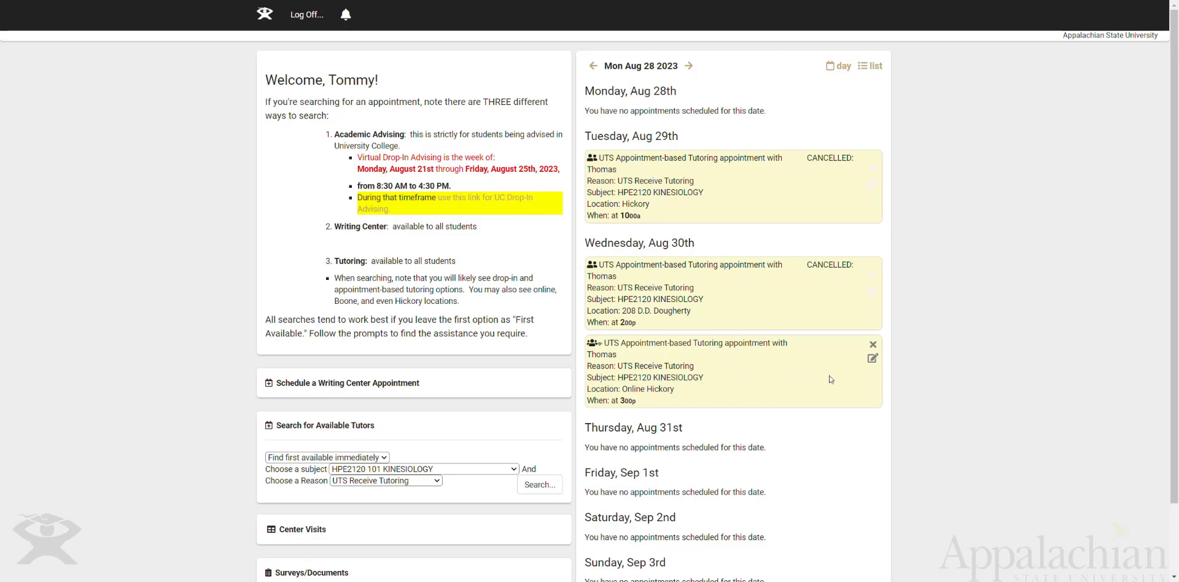
click(873, 361)
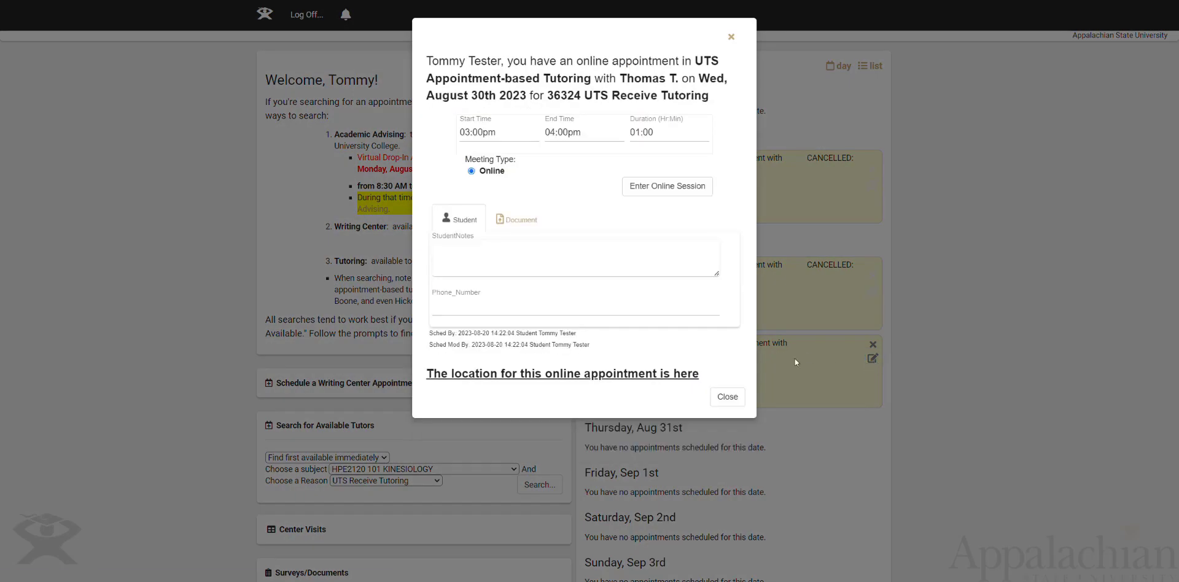
click(571, 391)
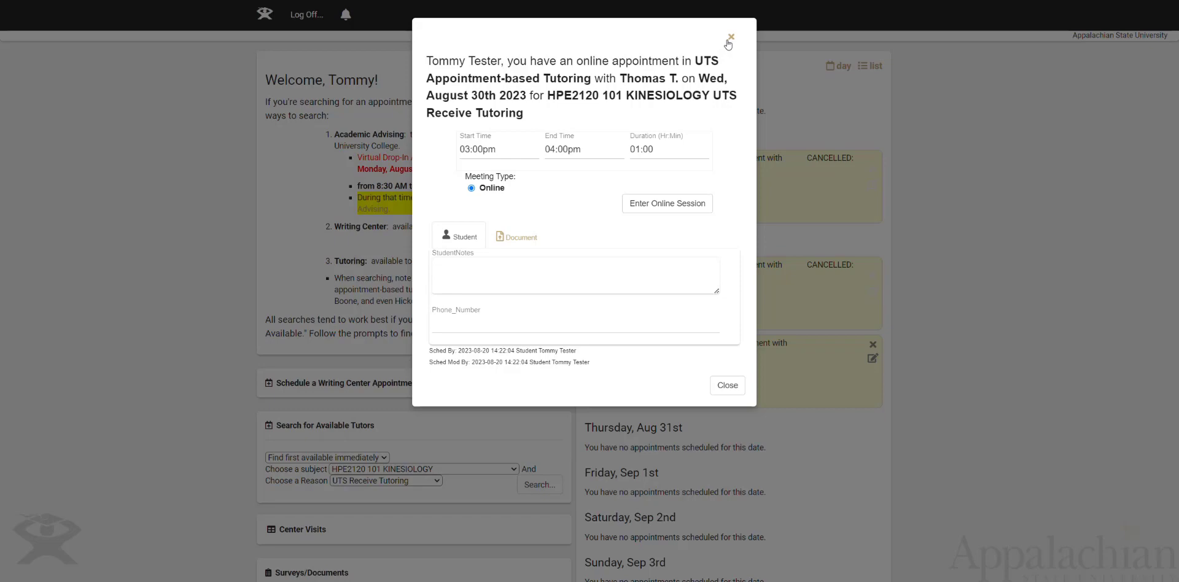
click(732, 38)
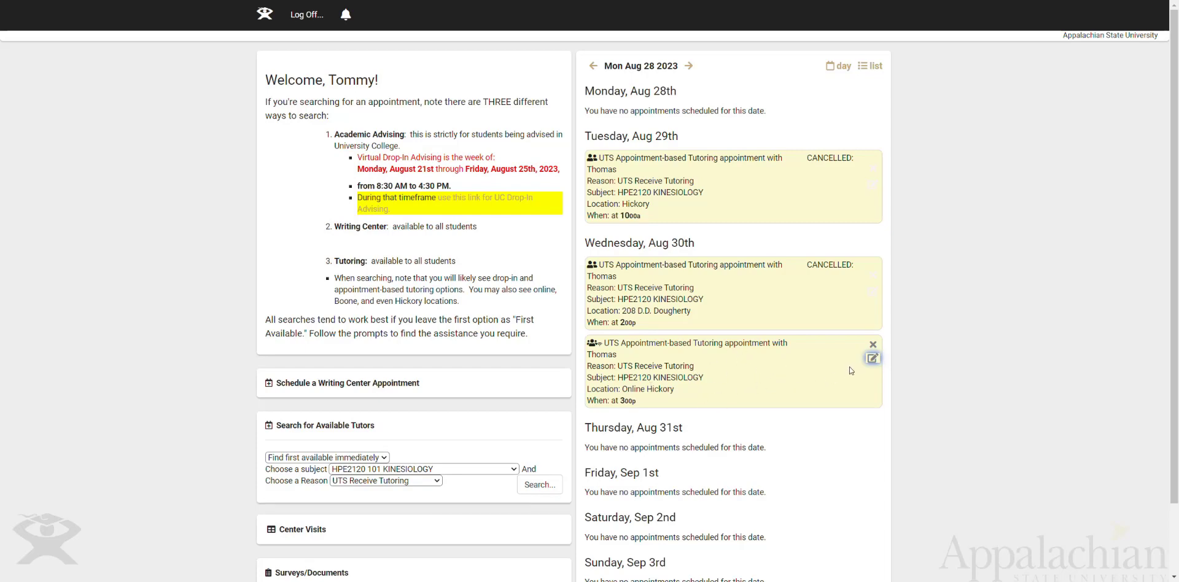
click(872, 359)
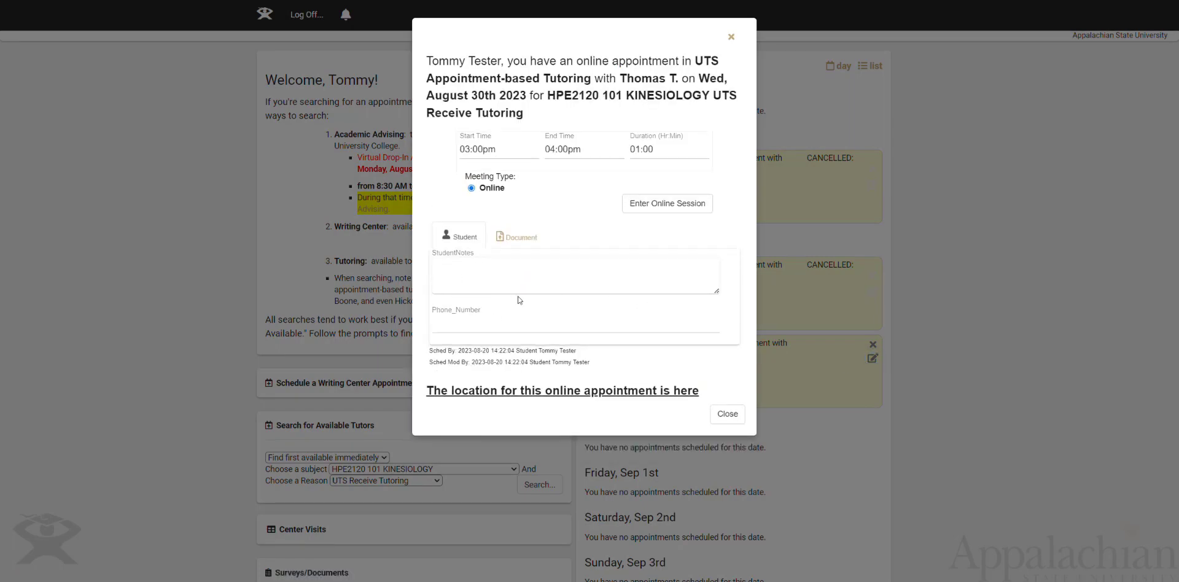
click(732, 39)
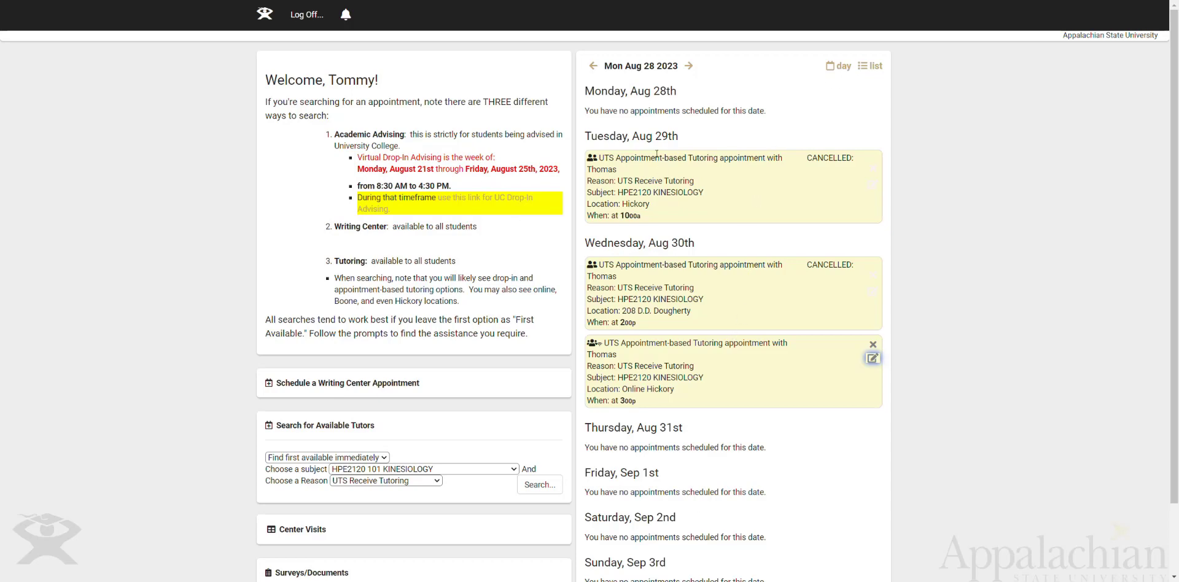
Step: Cancel the Wed Aug 30 3:00 pm online kinesiology appointment and return the calendar to the Aug 28 week
click(873, 346)
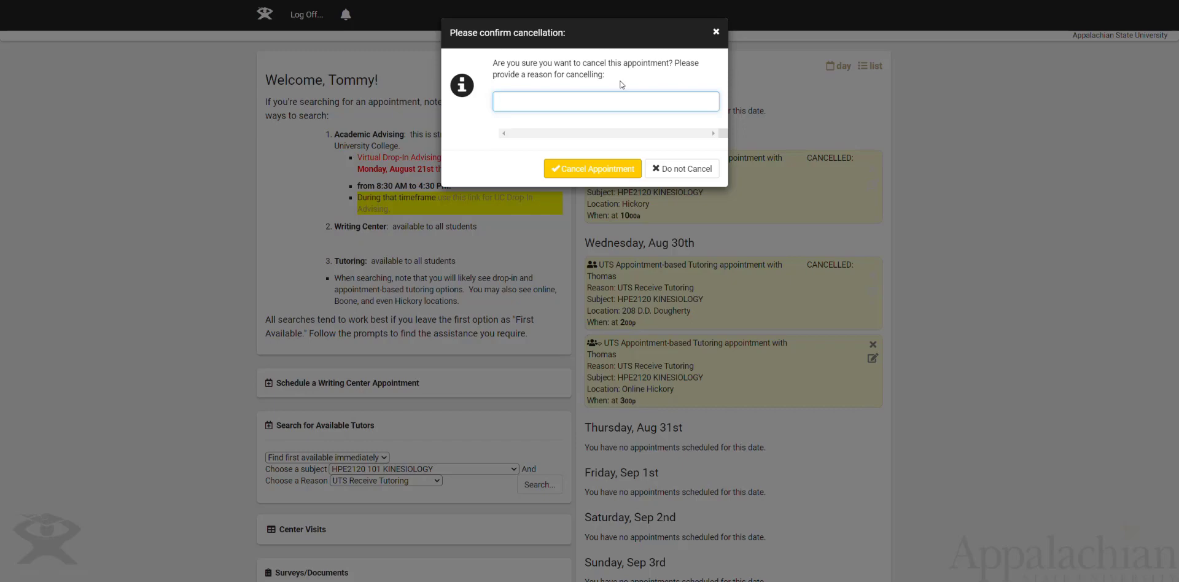
click(582, 170)
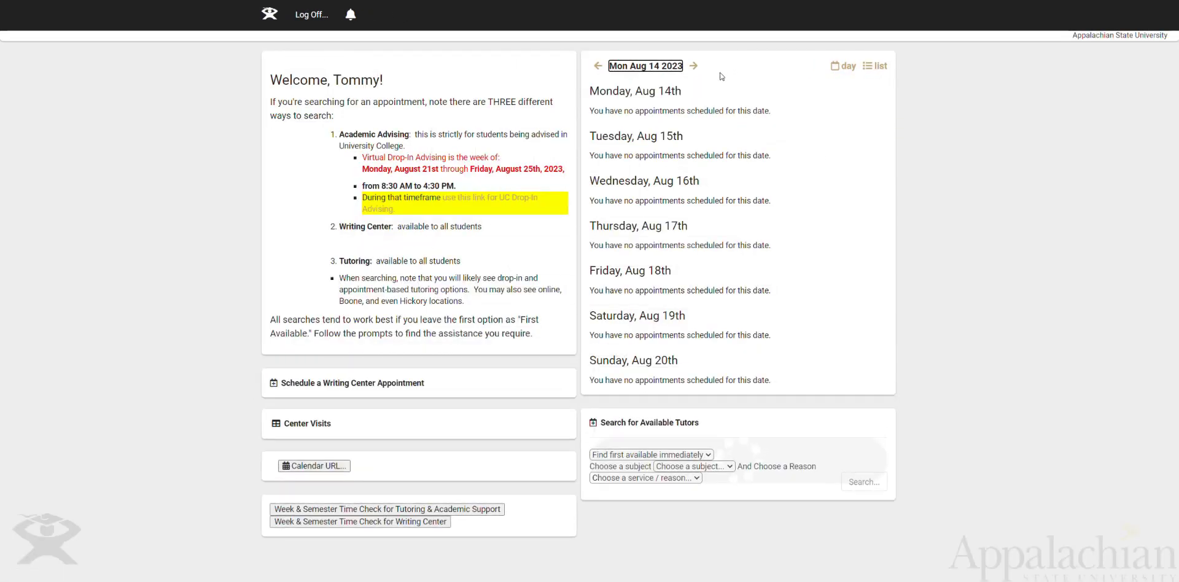
click(693, 65)
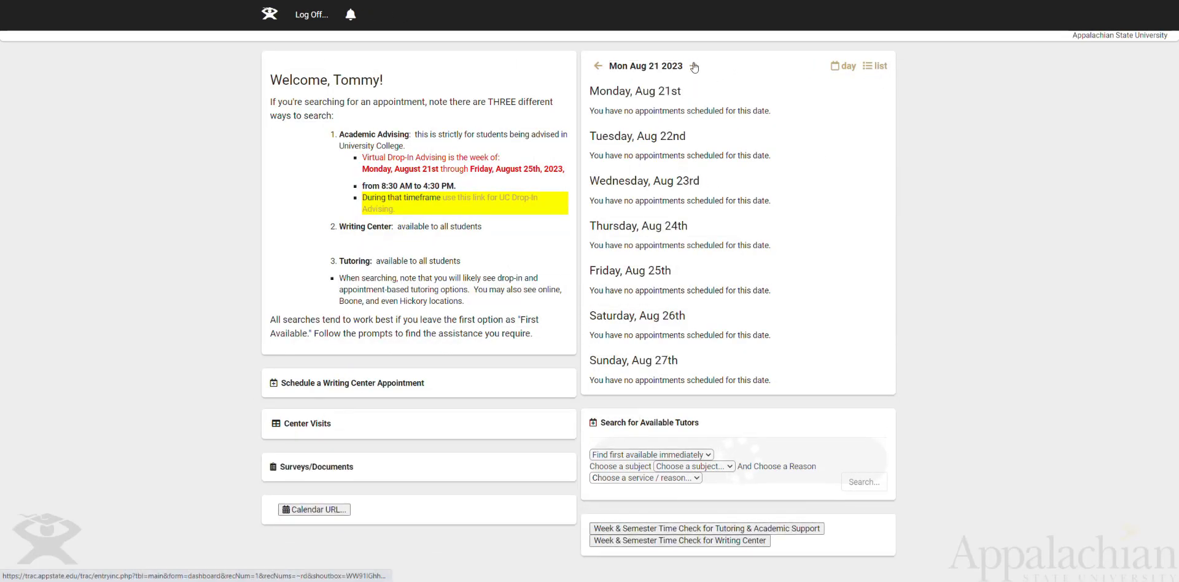
click(694, 66)
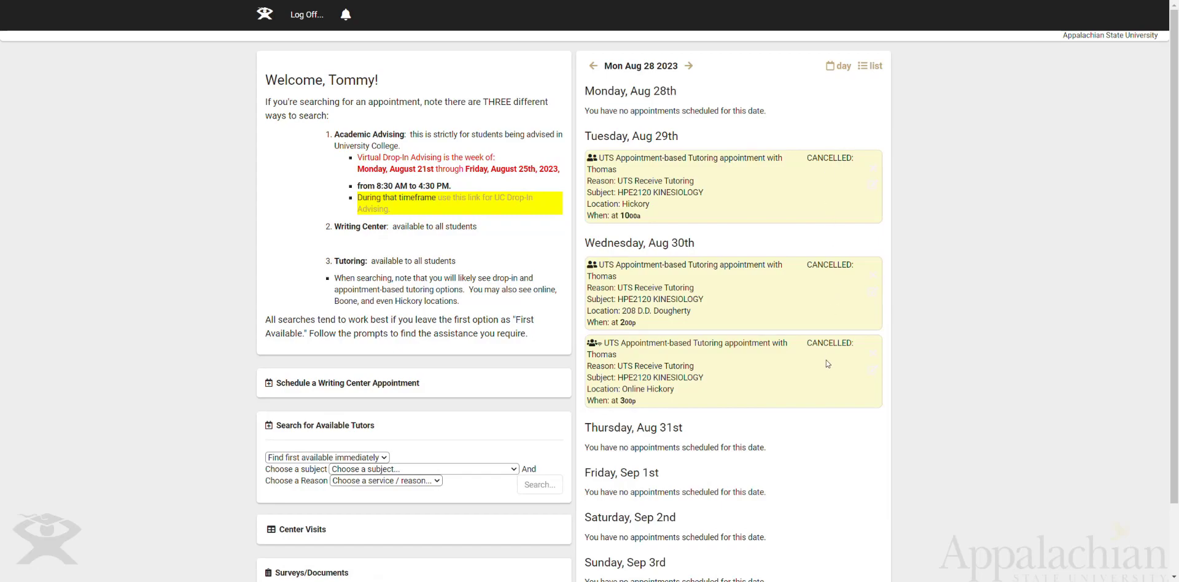